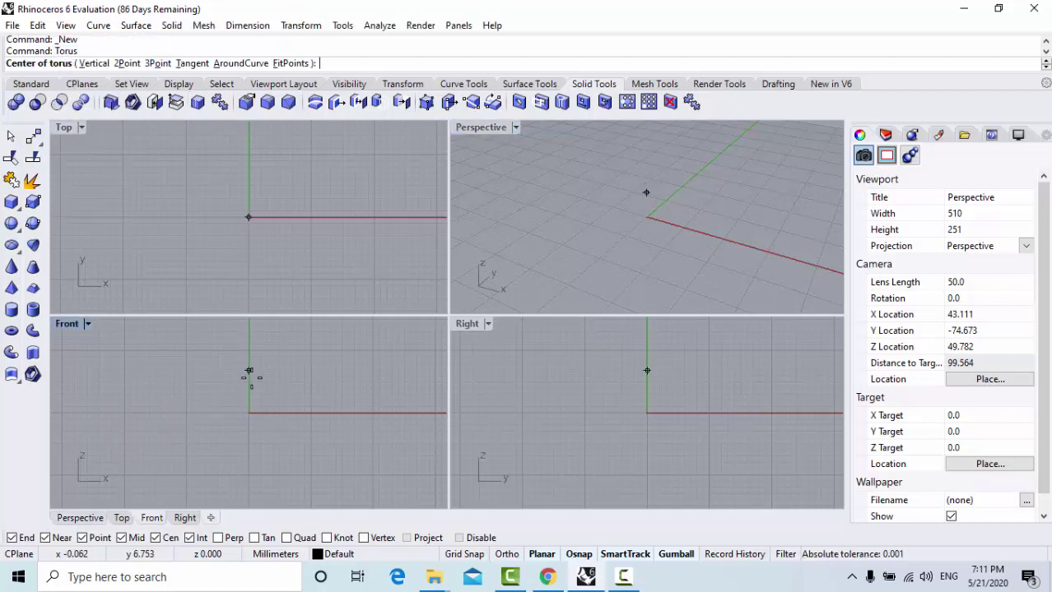
# Create a torus centred at the origin in the Front view with a 17 mm diameter and a 0.484 mm second radius
pyautogui.write('0')
pyautogui.press('Return')
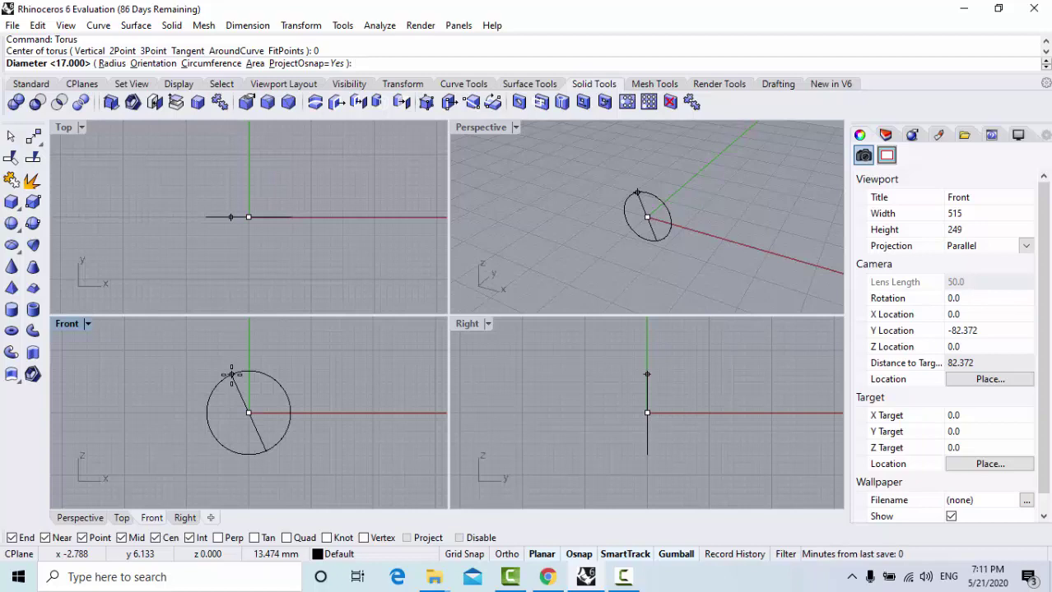
pyautogui.write('17')
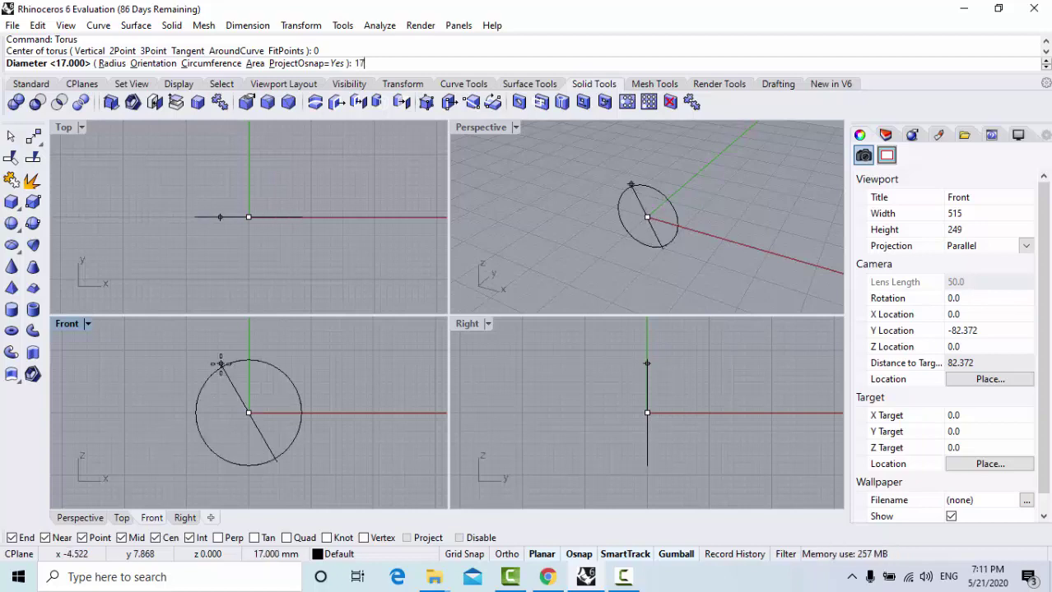
pyautogui.press('Return')
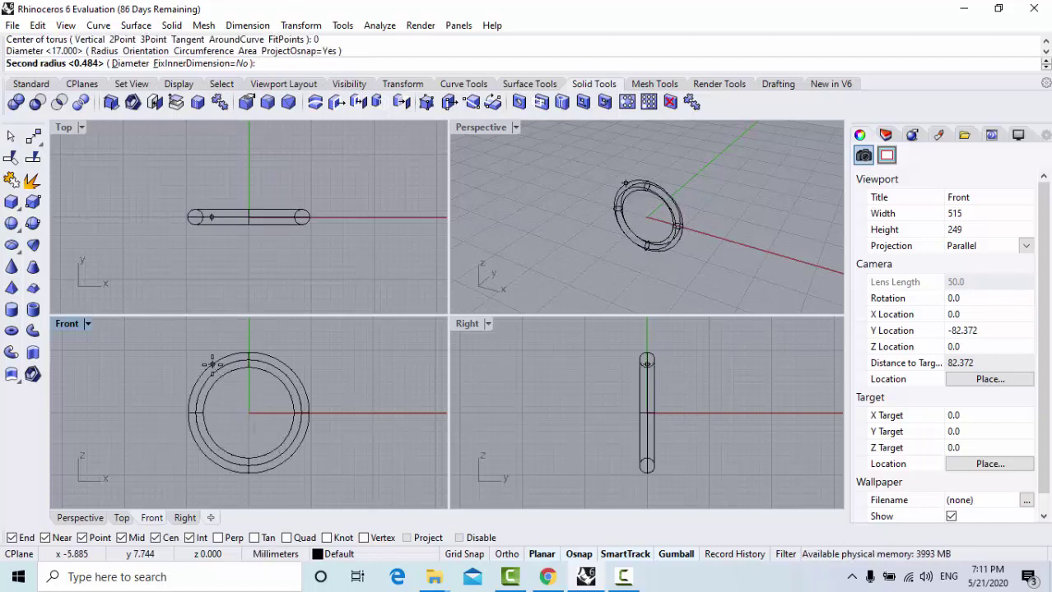
pyautogui.scroll(2, 210, 375)
pyautogui.scroll(5, 210, 380)
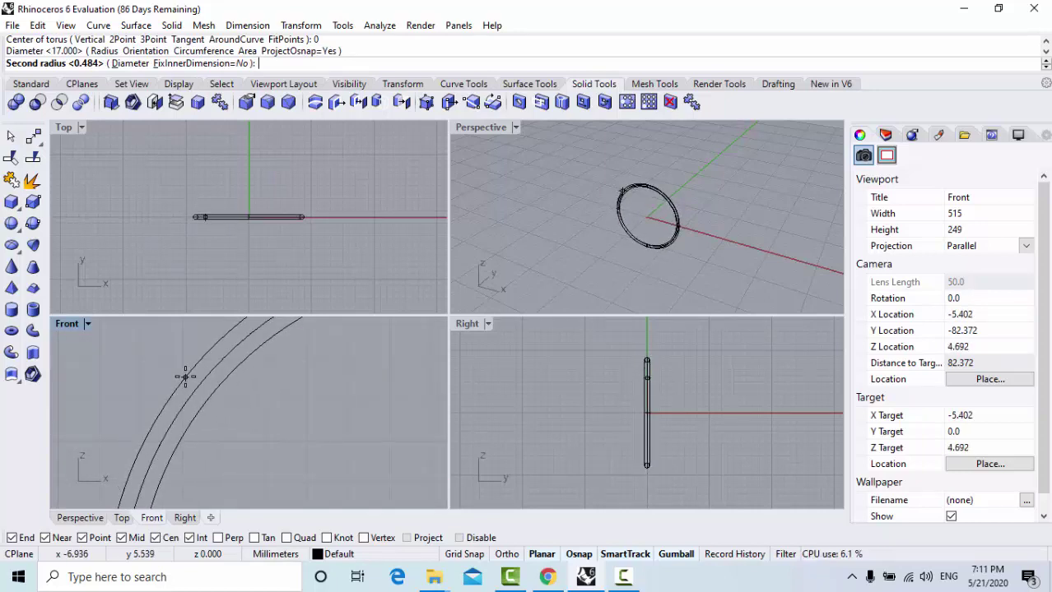
pyautogui.press('Return')
pyautogui.scroll(-6, 266, 416)
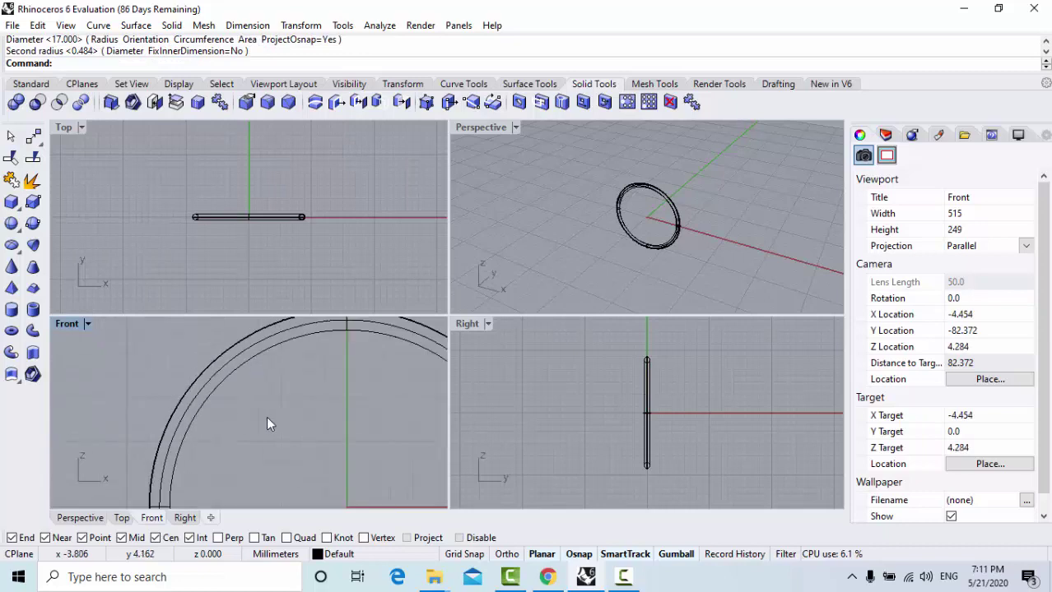
pyautogui.moveTo(268, 416); pyautogui.dragTo(230, 388, button='right')
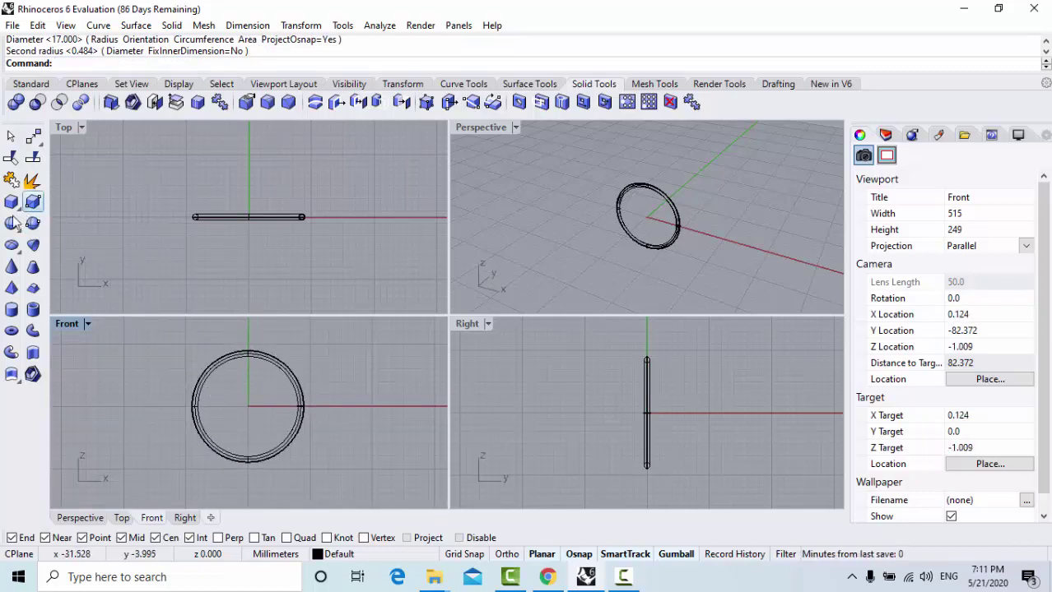
# Create a solid cylinder centred at the origin in the Front view, overlapping the torus's inner edge and extending well beyond it on both sides
pyautogui.click(31, 83)
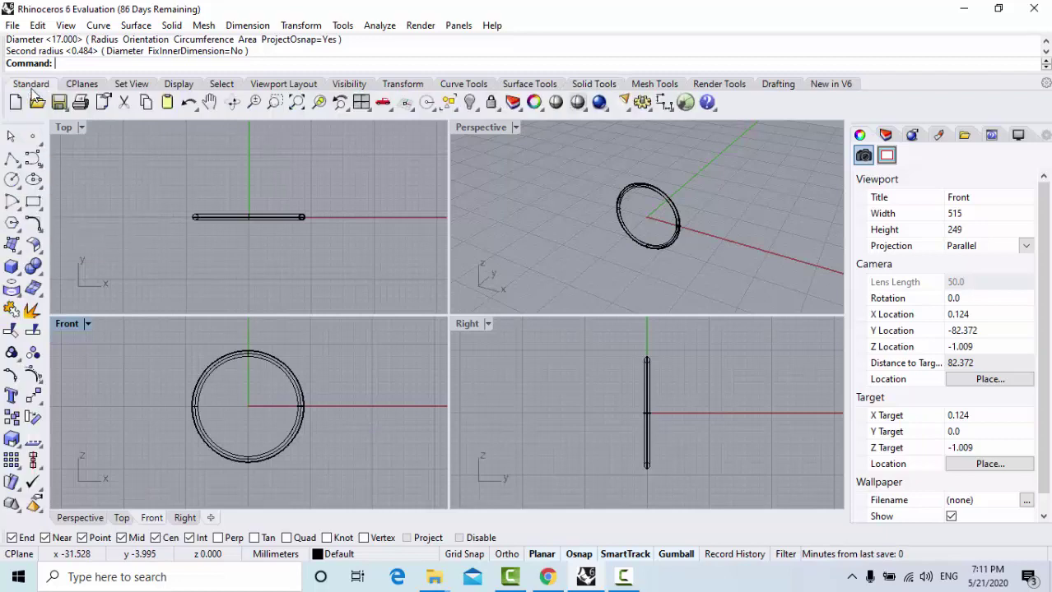
pyautogui.click(11, 267)
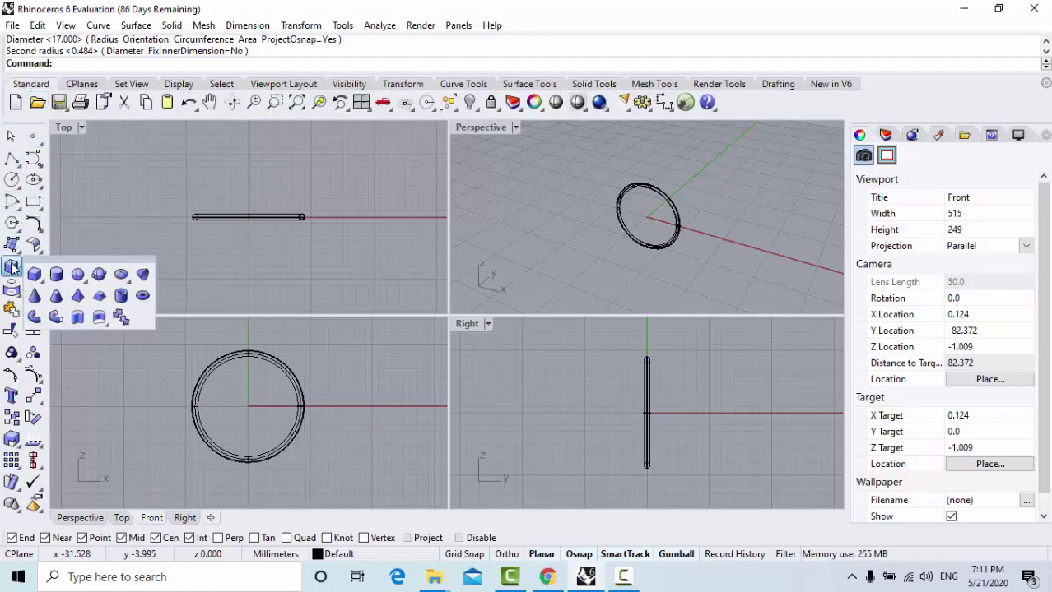
pyautogui.click(56, 275)
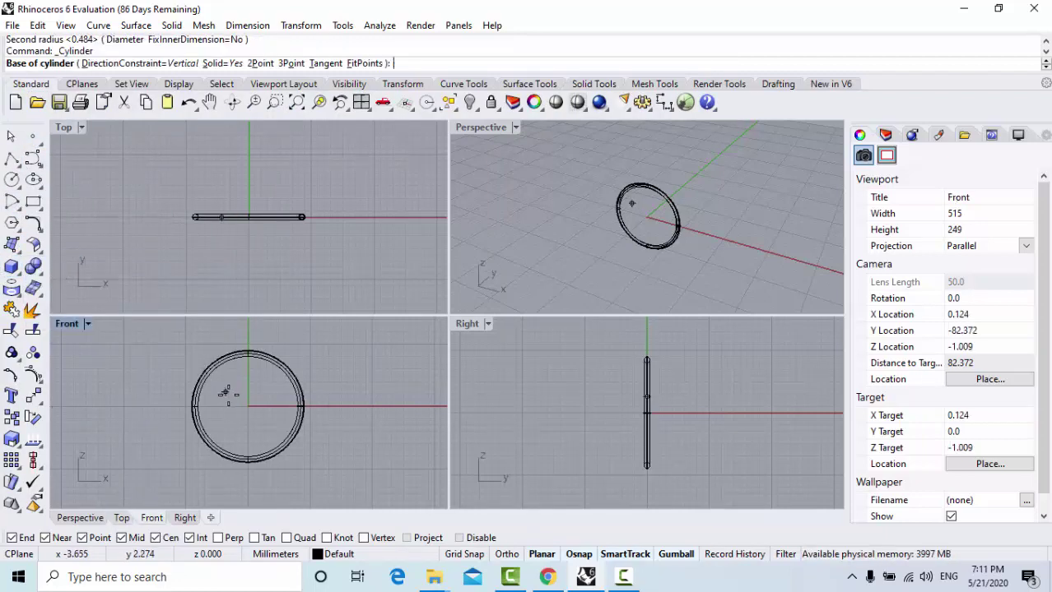
pyautogui.write('0')
pyautogui.press('Return')
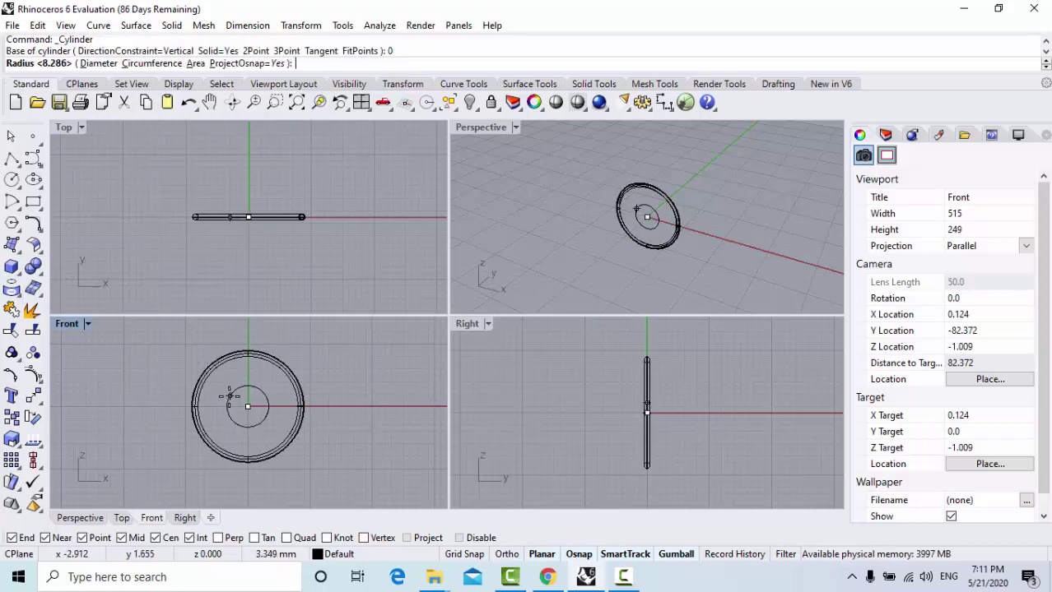
pyautogui.moveTo(227, 394); pyautogui.dragTo(224, 405, button='right')
pyautogui.scroll(5, 224, 405)
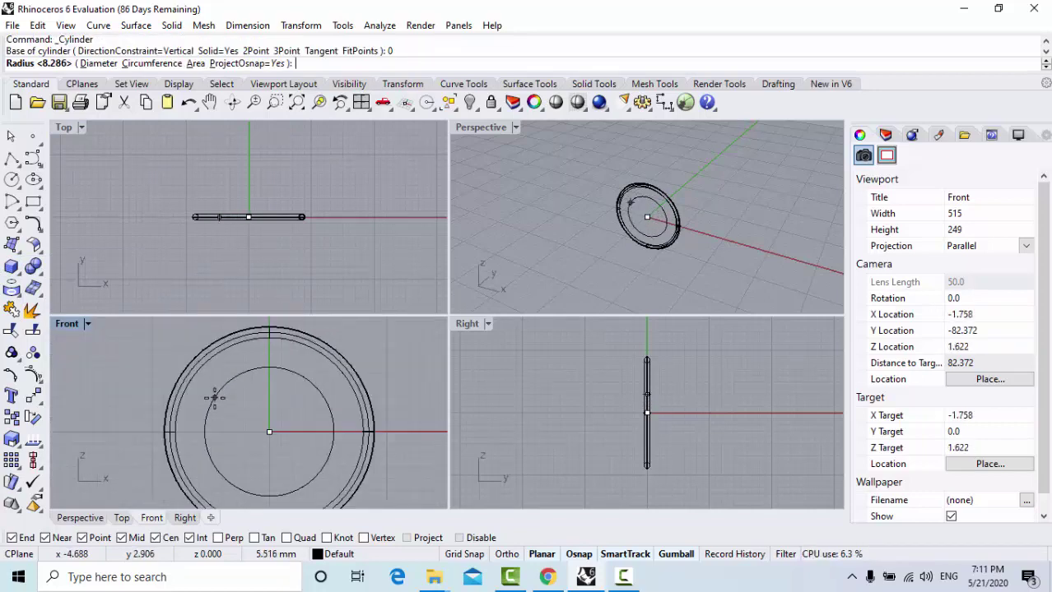
pyautogui.scroll(3, 167, 399)
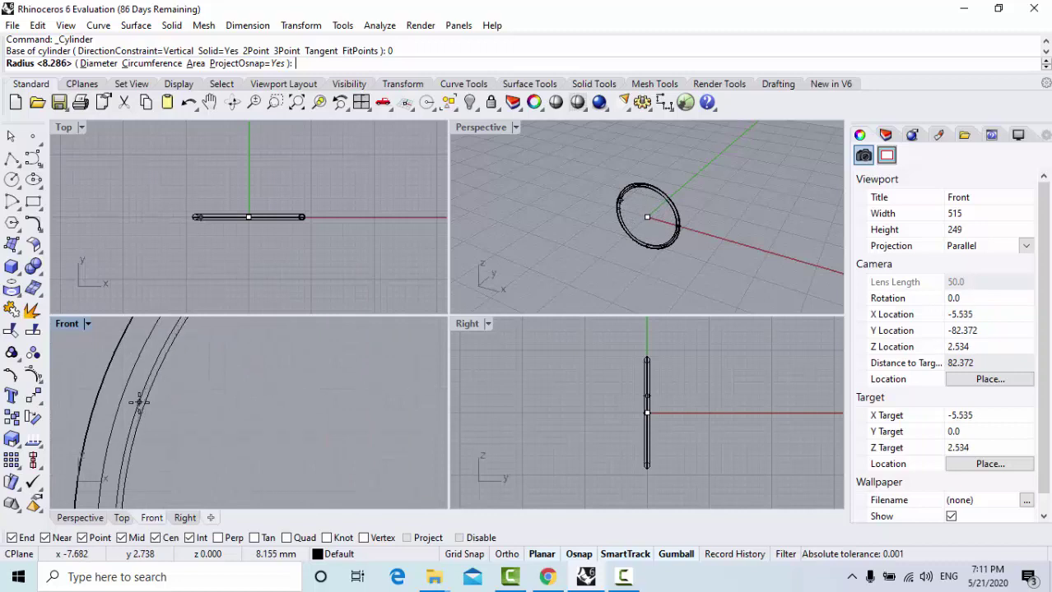
pyautogui.click(131, 399)
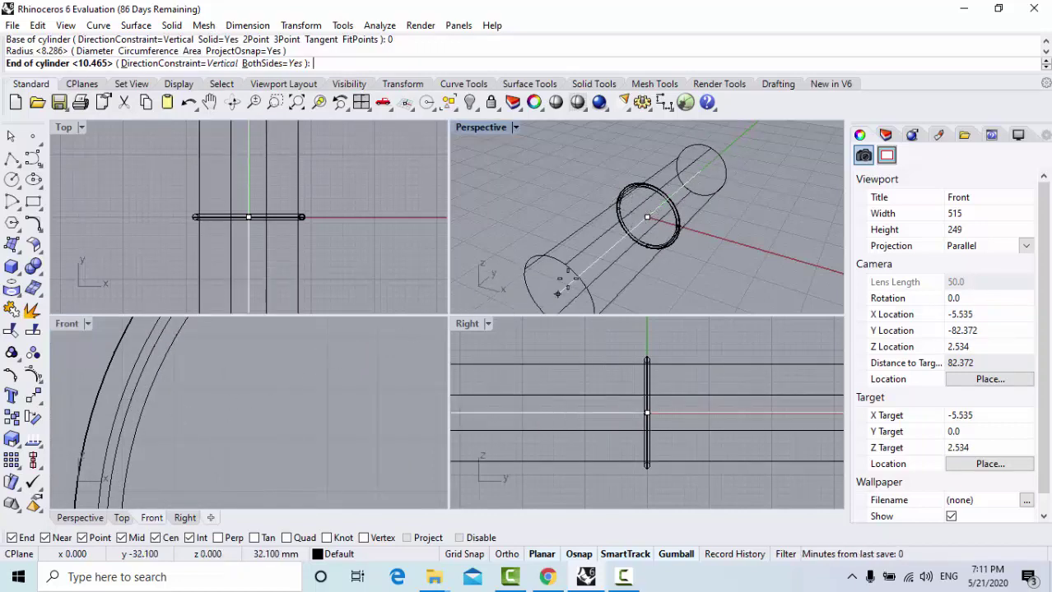
pyautogui.click(547, 276)
pyautogui.moveTo(537, 271); pyautogui.dragTo(517, 246, button='right')
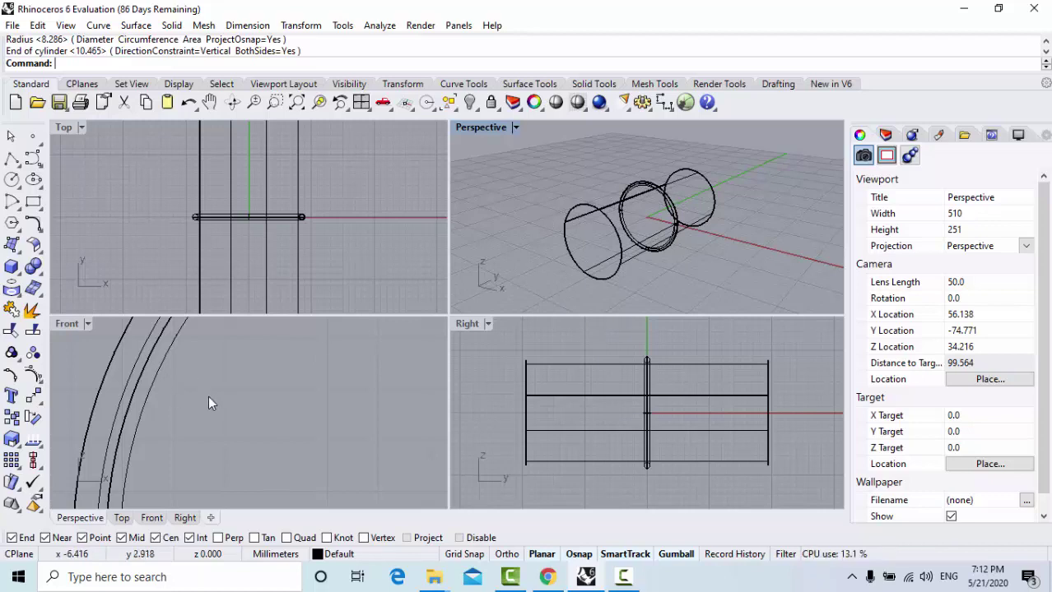
# Subtract the cylinder from the torus with Boolean Difference and delete the leftover cylinder
pyautogui.scroll(-4, 208, 395)
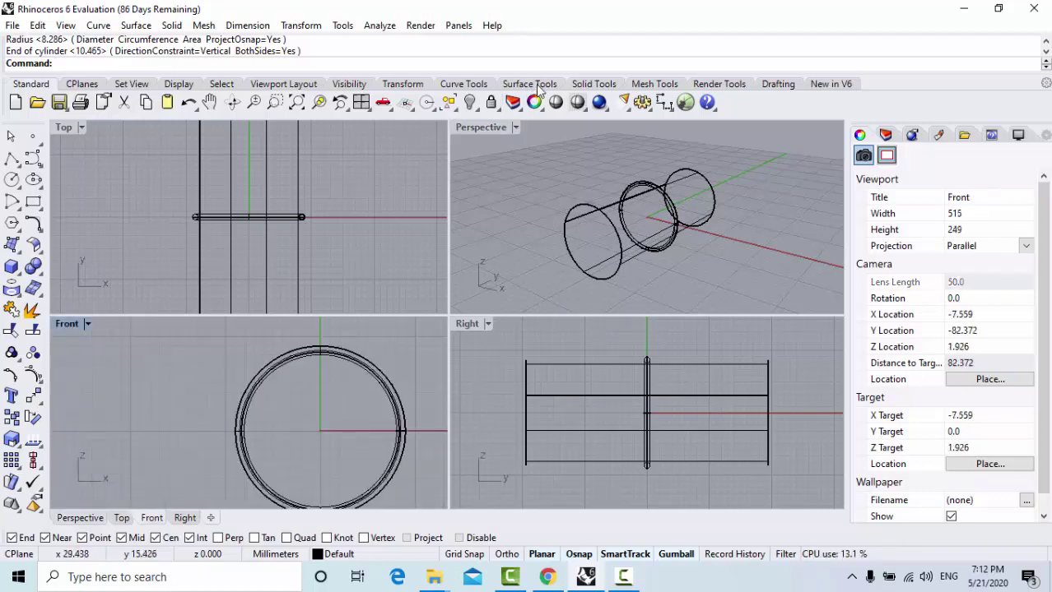
pyautogui.click(583, 86)
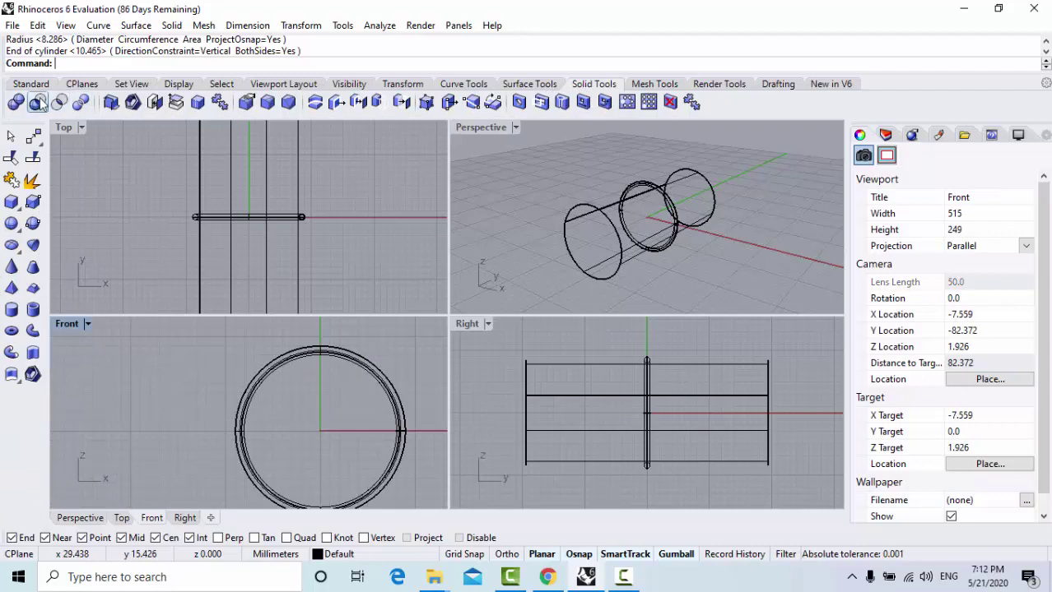
pyautogui.click(37, 102)
pyautogui.click(625, 199)
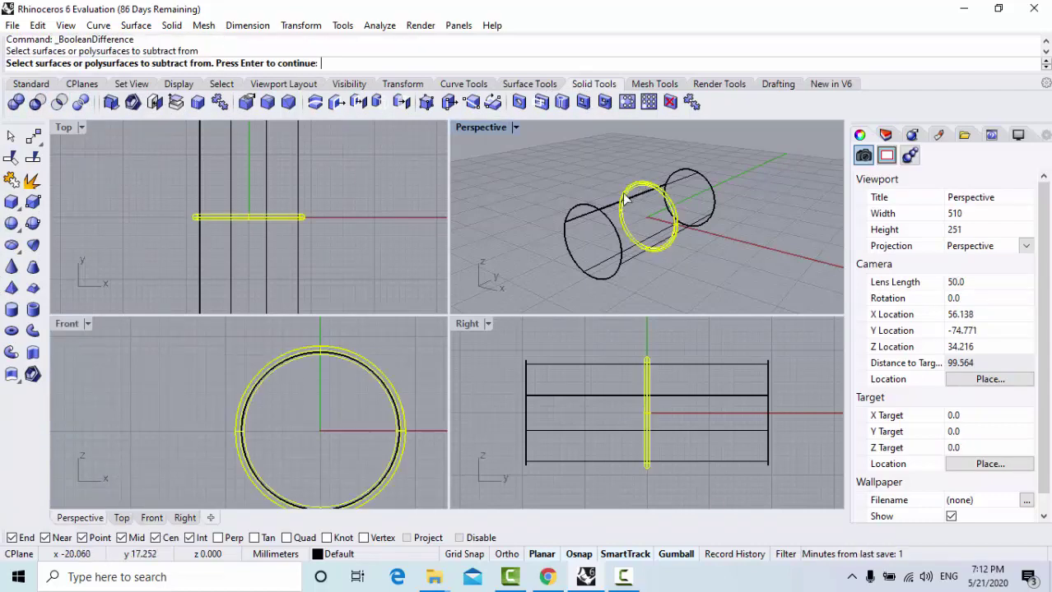
pyautogui.press('Return')
pyautogui.click(599, 207)
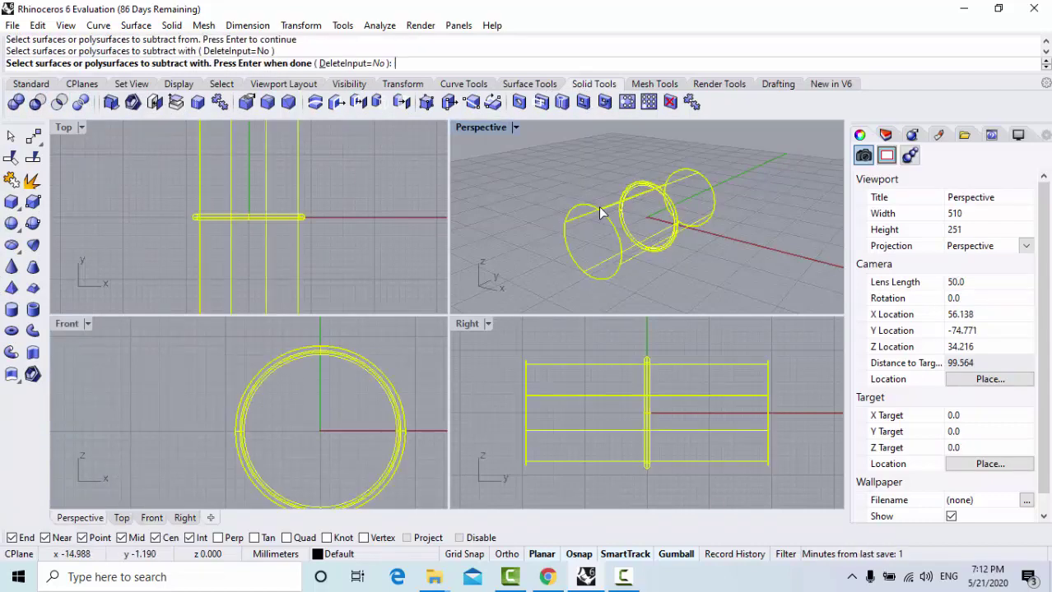
pyautogui.press('Return')
pyautogui.click(600, 209)
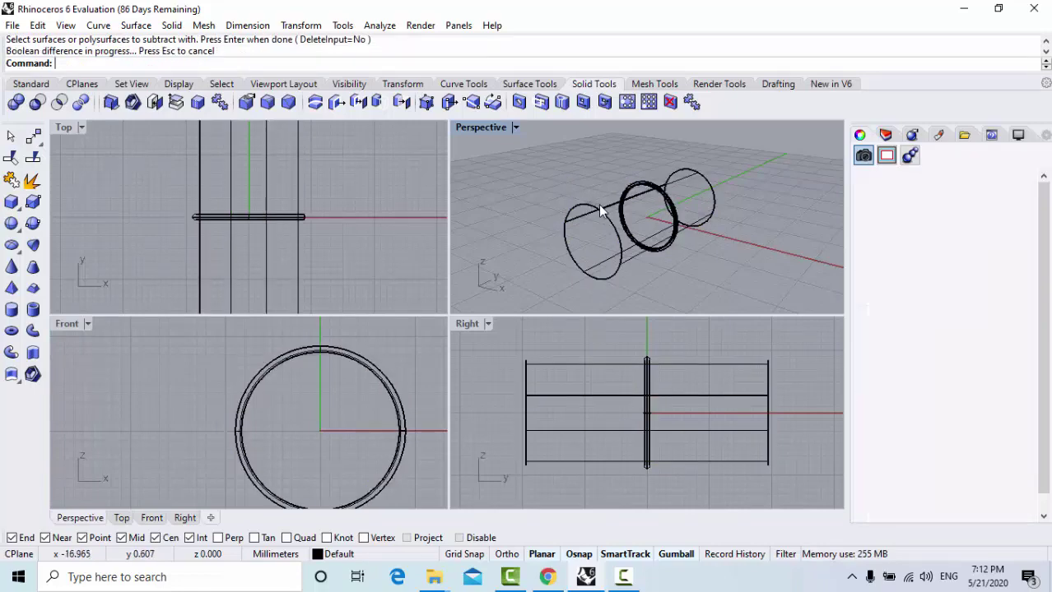
pyautogui.press('Delete')
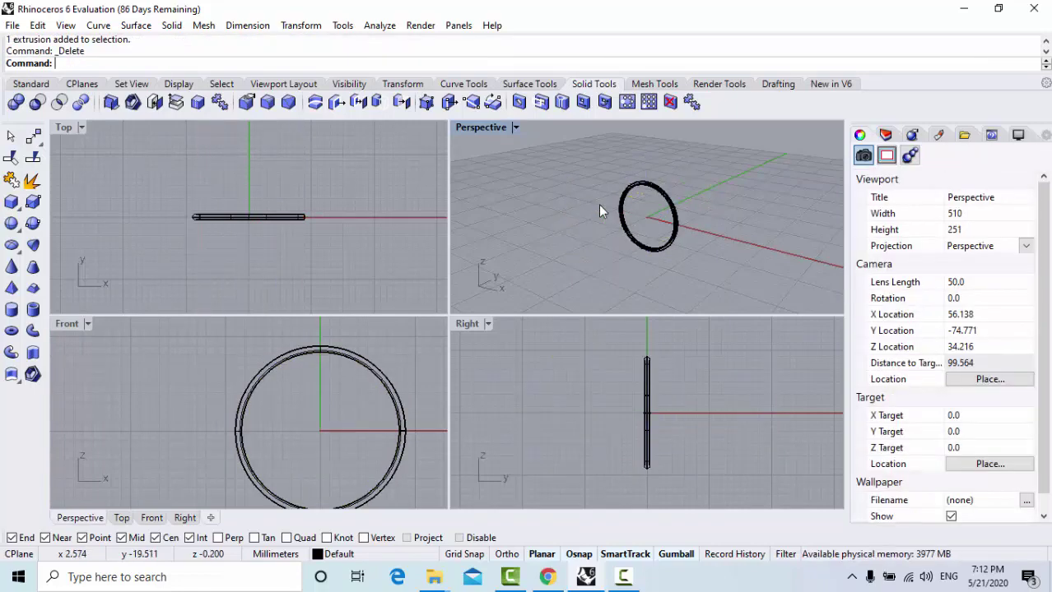
# Set the Perspective view to Shaded display and inspect the ring band's flattened inner surface
pyautogui.click(497, 130)
pyautogui.click(567, 88)
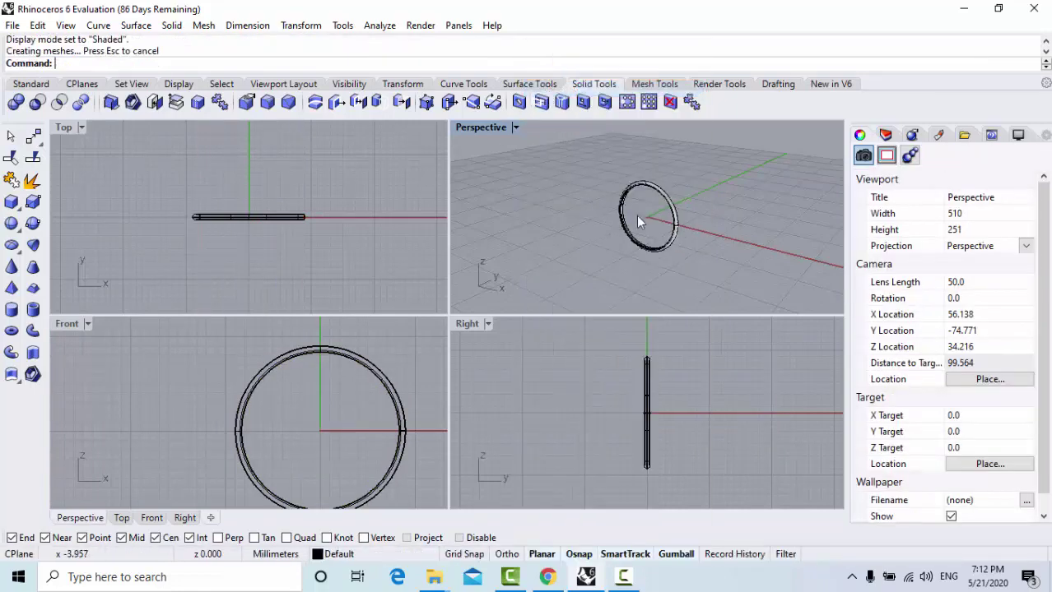
pyautogui.scroll(8, 636, 216)
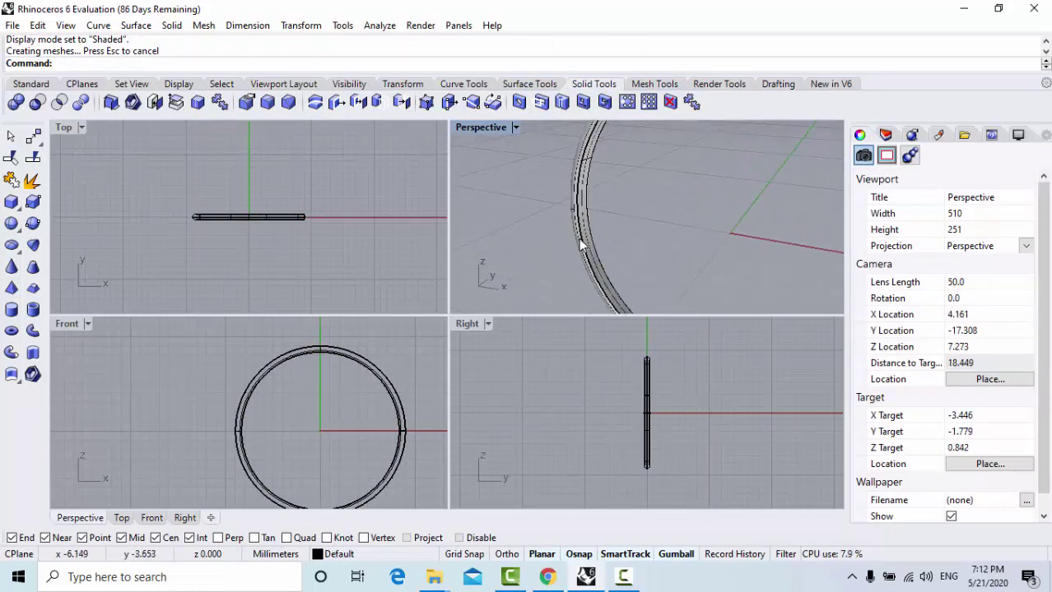
pyautogui.scroll(4, 580, 244)
pyautogui.scroll(4, 611, 214)
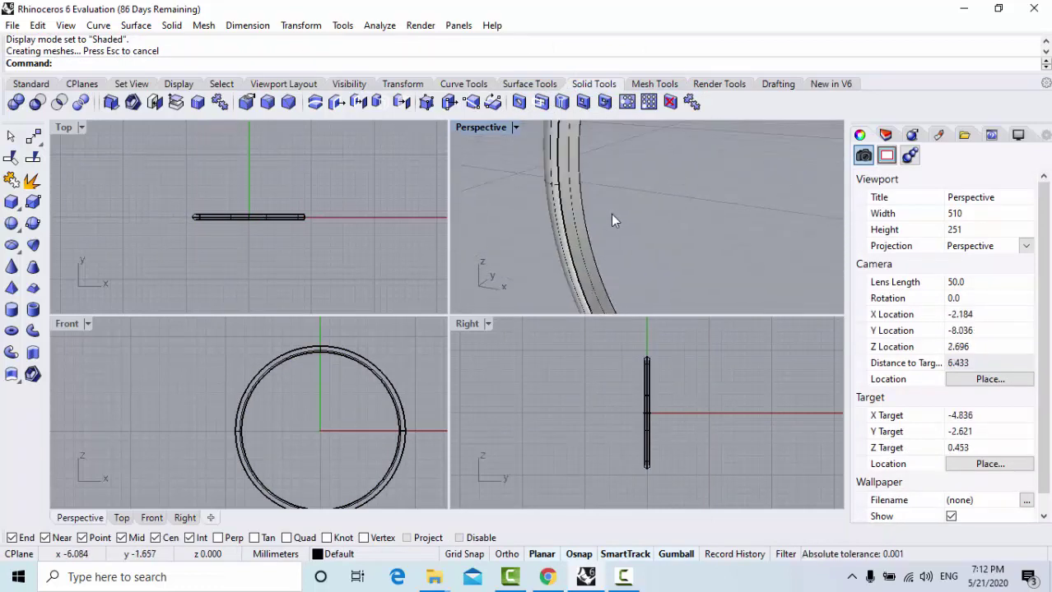
pyautogui.scroll(-12, 604, 212)
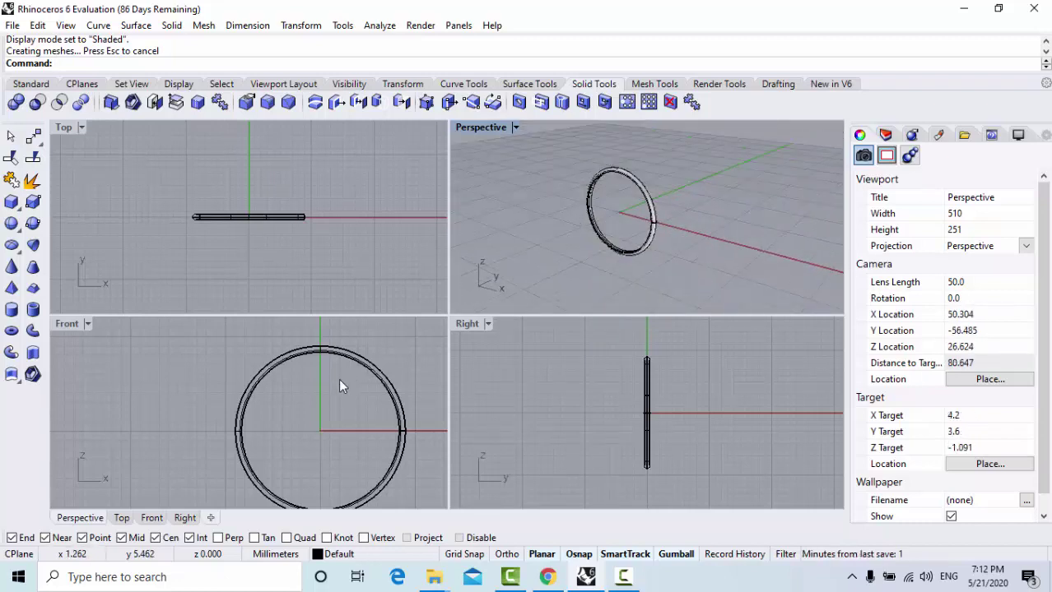
# Create a sphere with a radius of about 2.1 mm at the origin in the middle of the ring
pyautogui.click(16, 206)
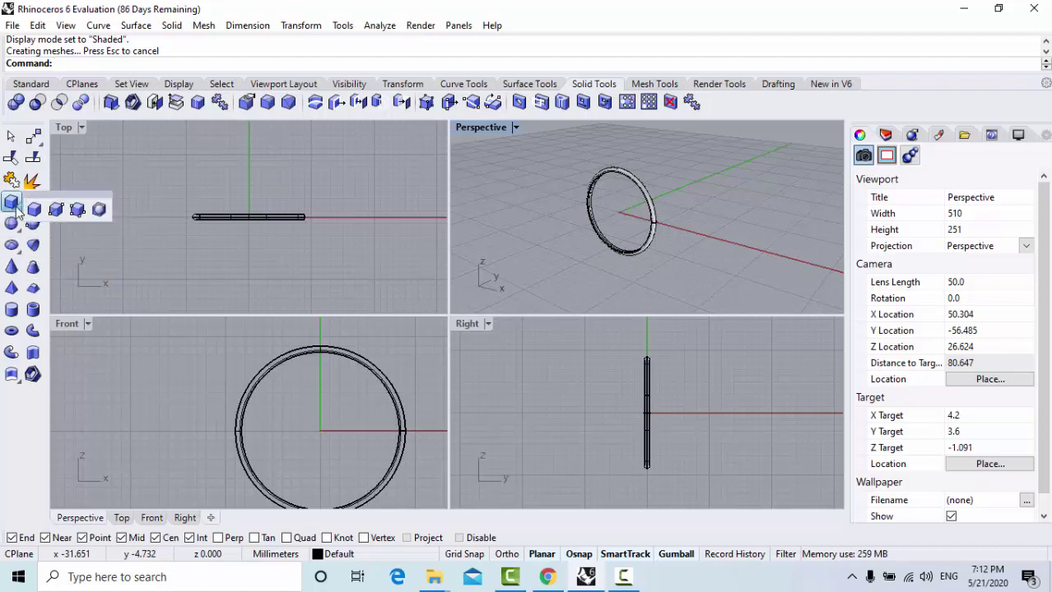
pyautogui.click(31, 85)
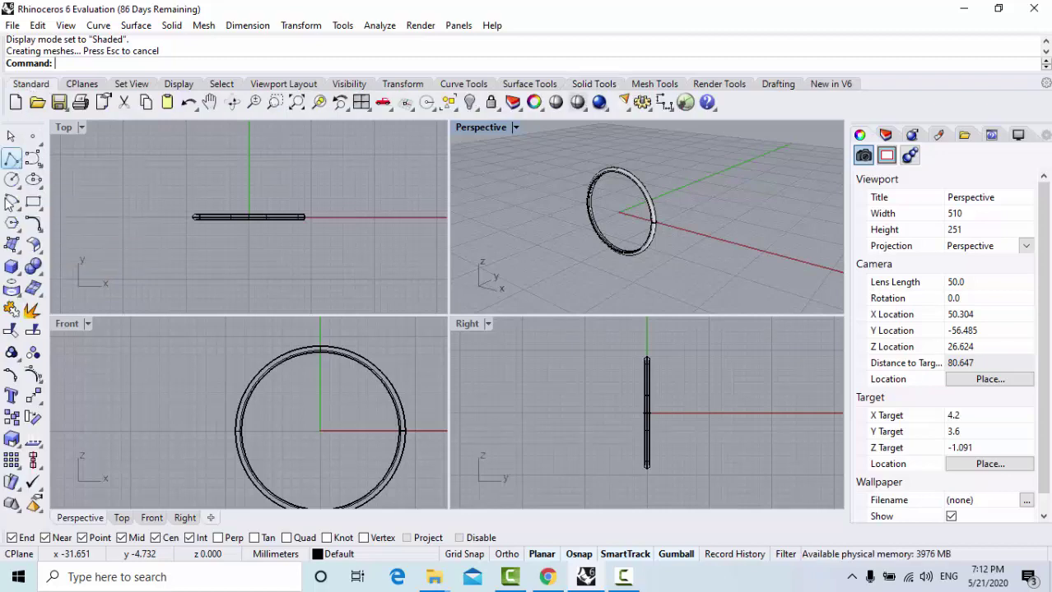
pyautogui.click(13, 268)
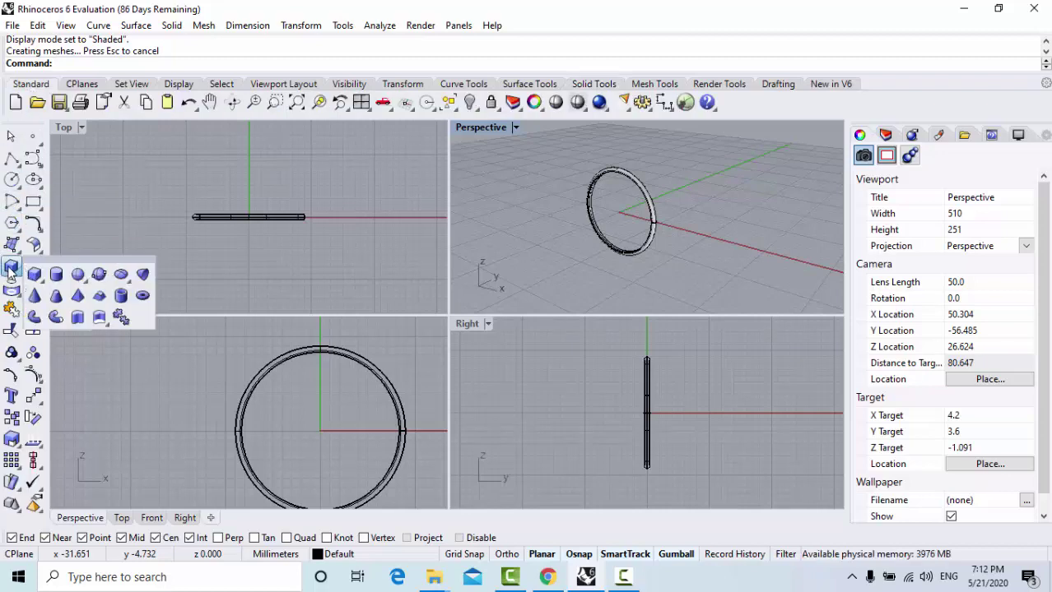
pyautogui.click(77, 274)
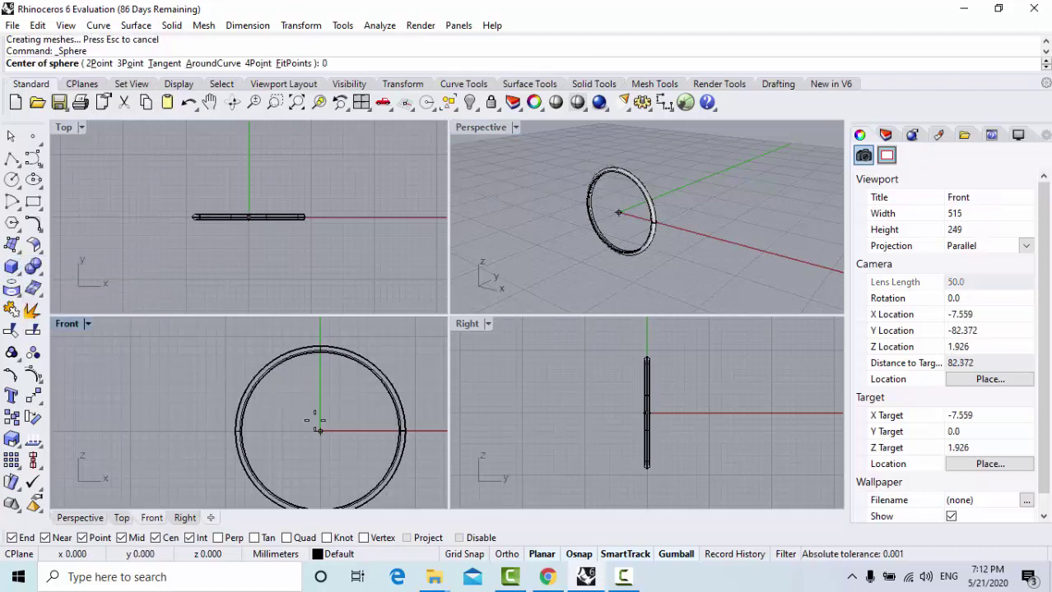
pyautogui.click(318, 429)
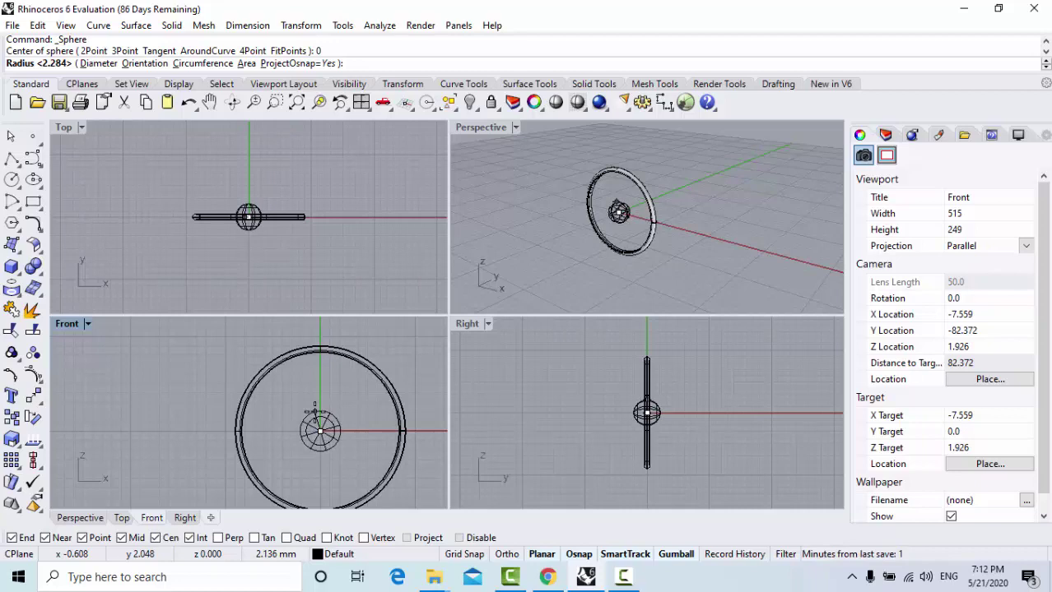
pyautogui.press('F8')
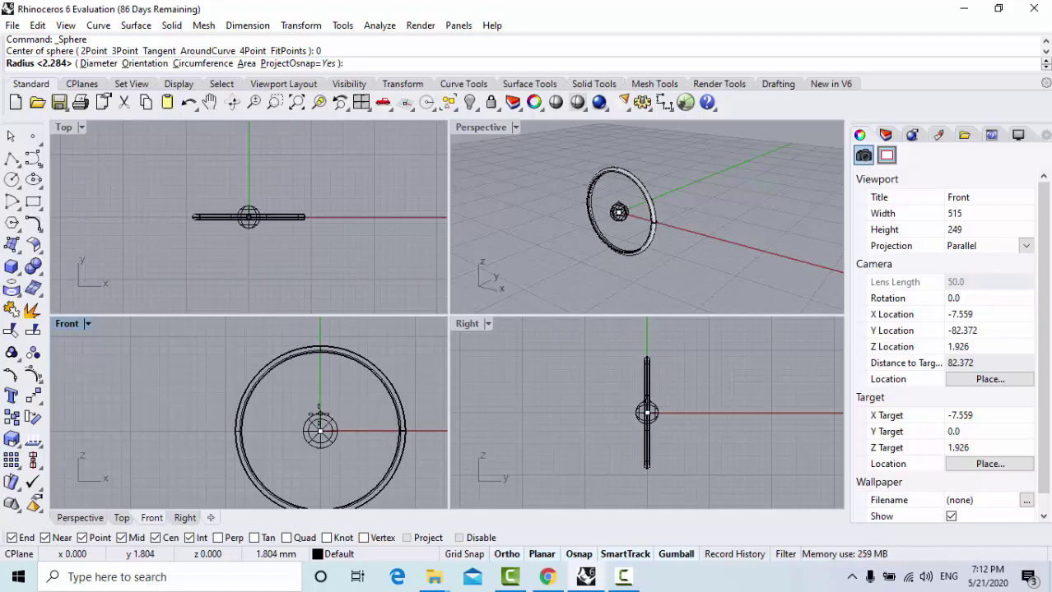
pyautogui.click(320, 411)
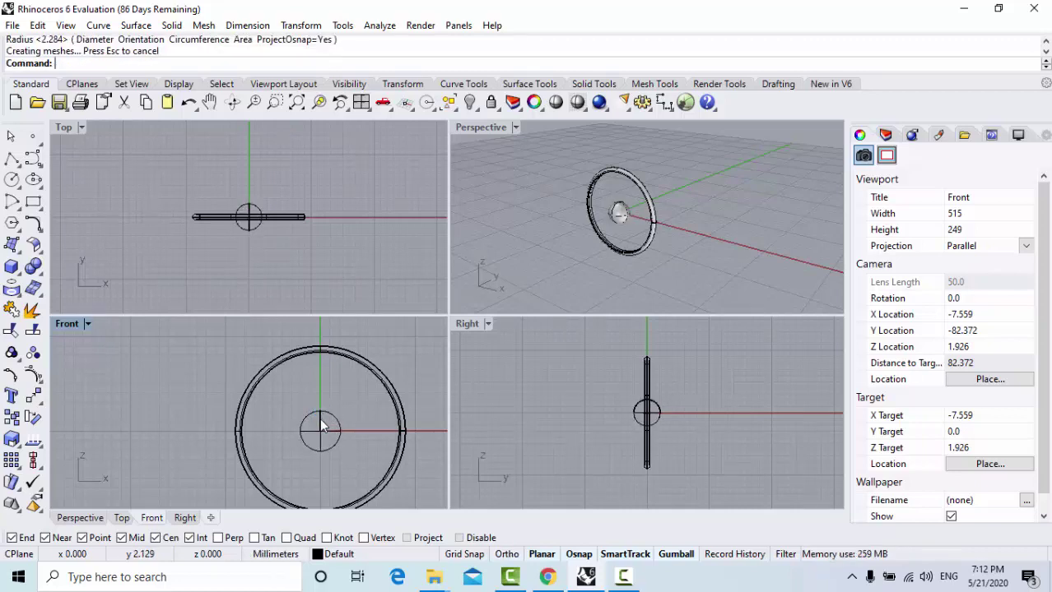
# Move the sphere straight up in the Front view so it sits at the ring's top, its lower edge slightly overlapping the band
pyautogui.scroll(2, 317, 448)
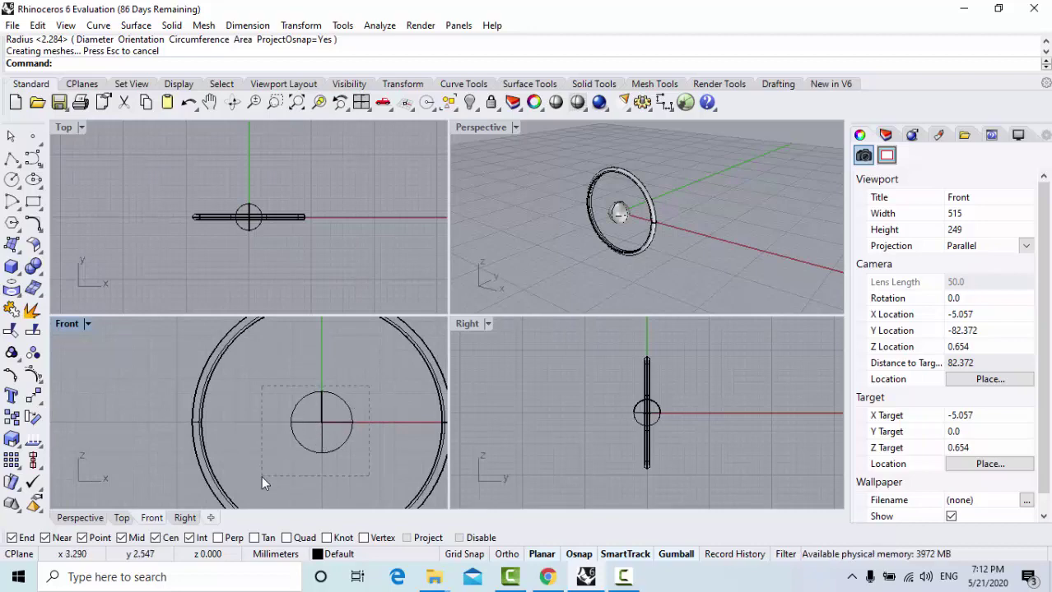
pyautogui.moveTo(261, 475); pyautogui.dragTo(262, 475)
pyautogui.doubleClick(66, 325)
pyautogui.scroll(-3, 411, 362)
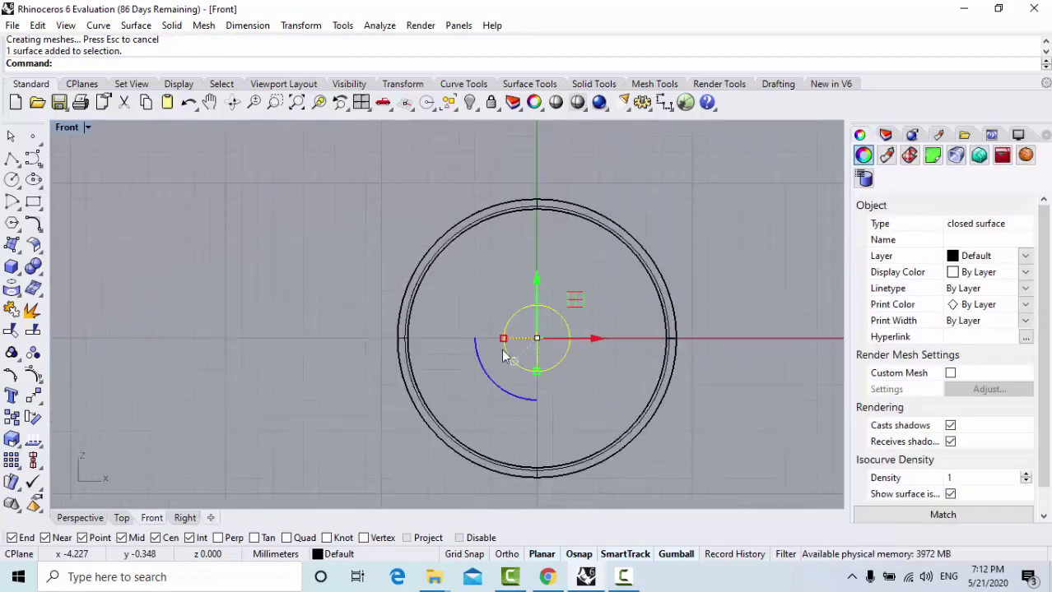
pyautogui.scroll(3, 435, 381)
pyautogui.moveTo(436, 395); pyautogui.dragTo(413, 451, button='right')
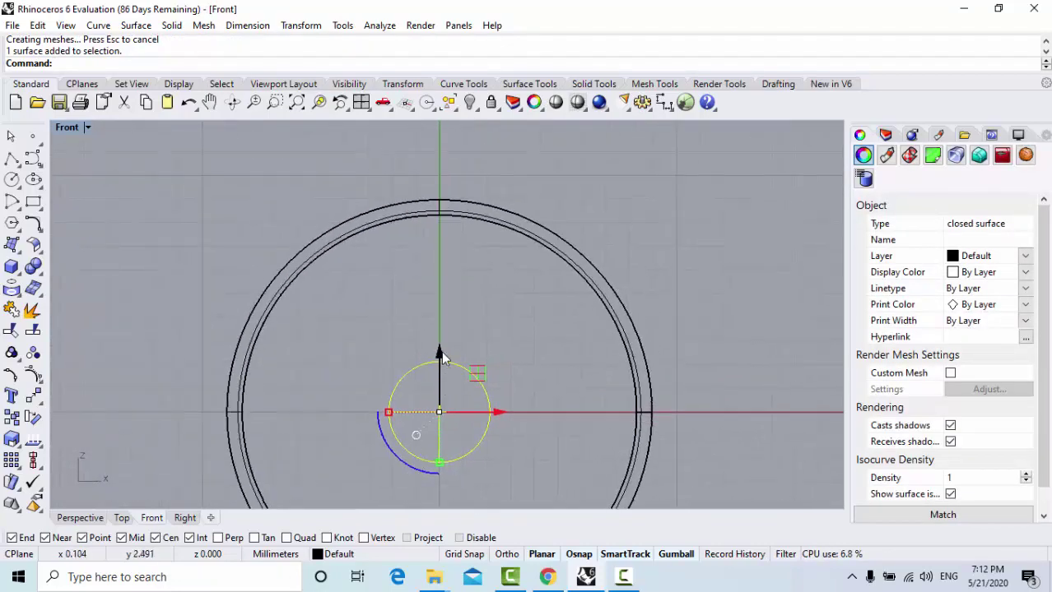
pyautogui.moveTo(442, 356); pyautogui.dragTo(440, 179)
pyautogui.moveTo(440, 180); pyautogui.dragTo(424, 287, button='right')
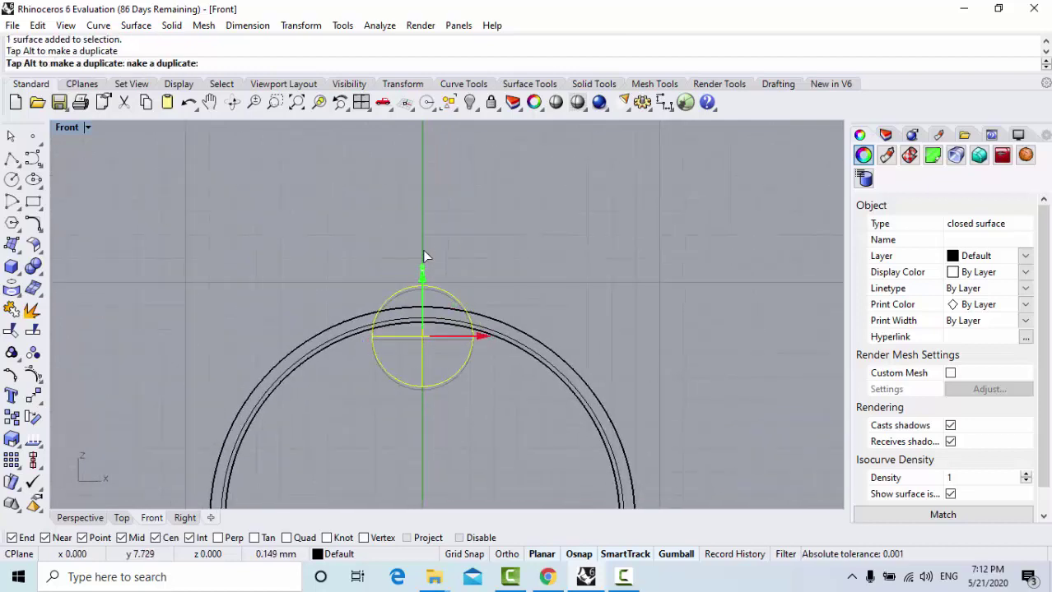
pyautogui.moveTo(425, 256); pyautogui.dragTo(427, 197)
pyautogui.click(419, 415)
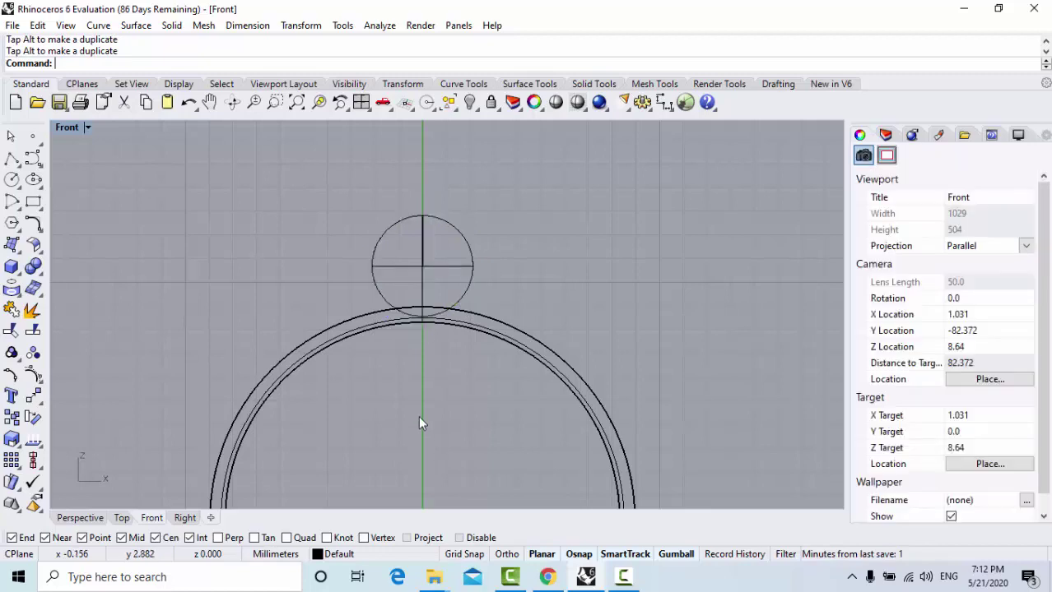
# Duplicate the top sphere horizontally to its left in the Front view and scale the copy uniformly to about 70% of its size
pyautogui.click(439, 265)
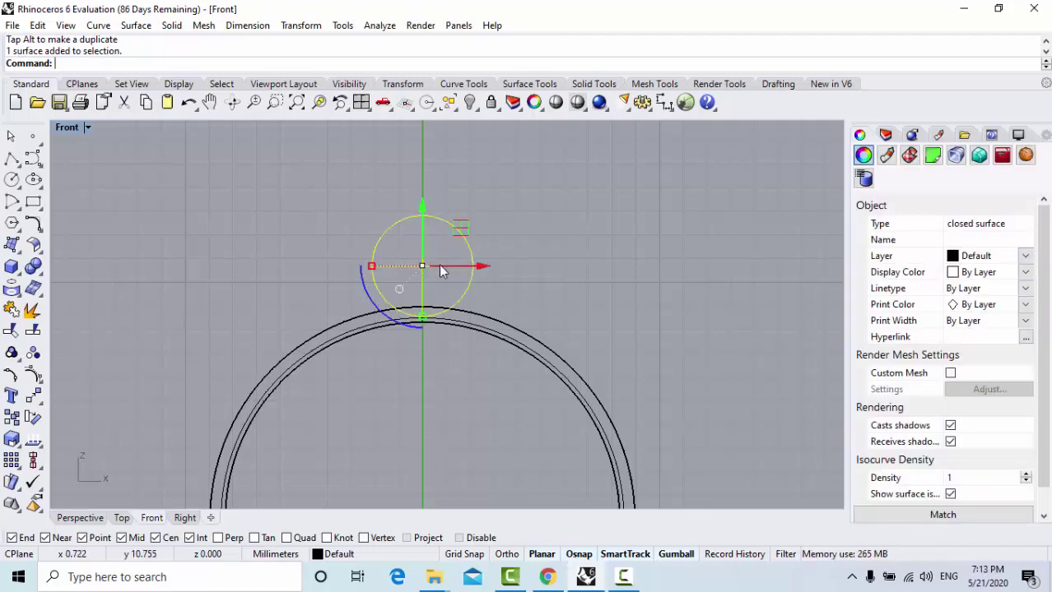
pyautogui.moveTo(481, 271); pyautogui.dragTo(367, 283)
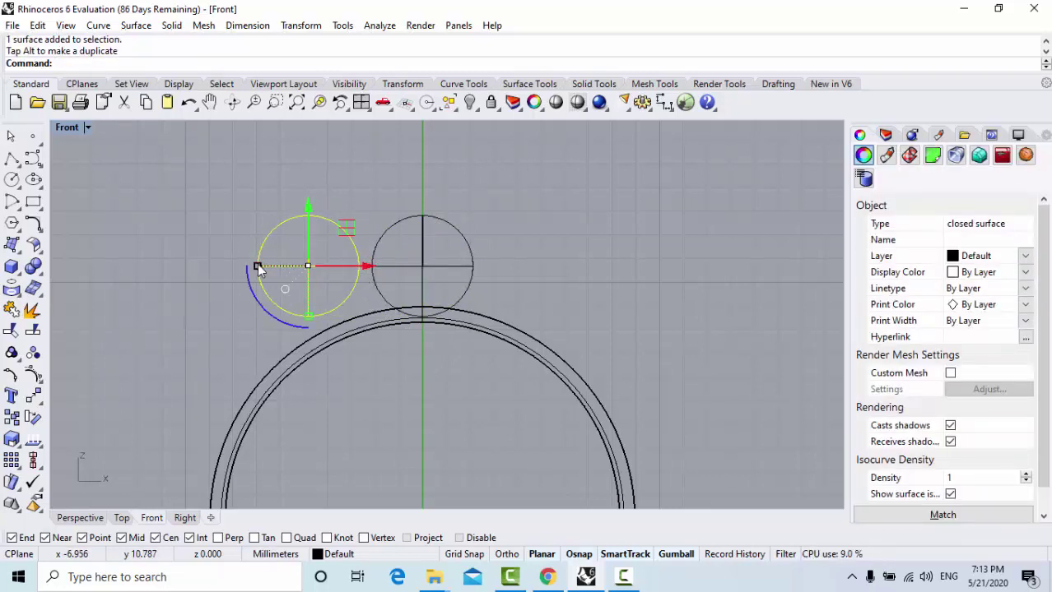
pyautogui.moveTo(258, 268); pyautogui.dragTo(273, 274)
pyautogui.hotkey('ctrl', 'z')
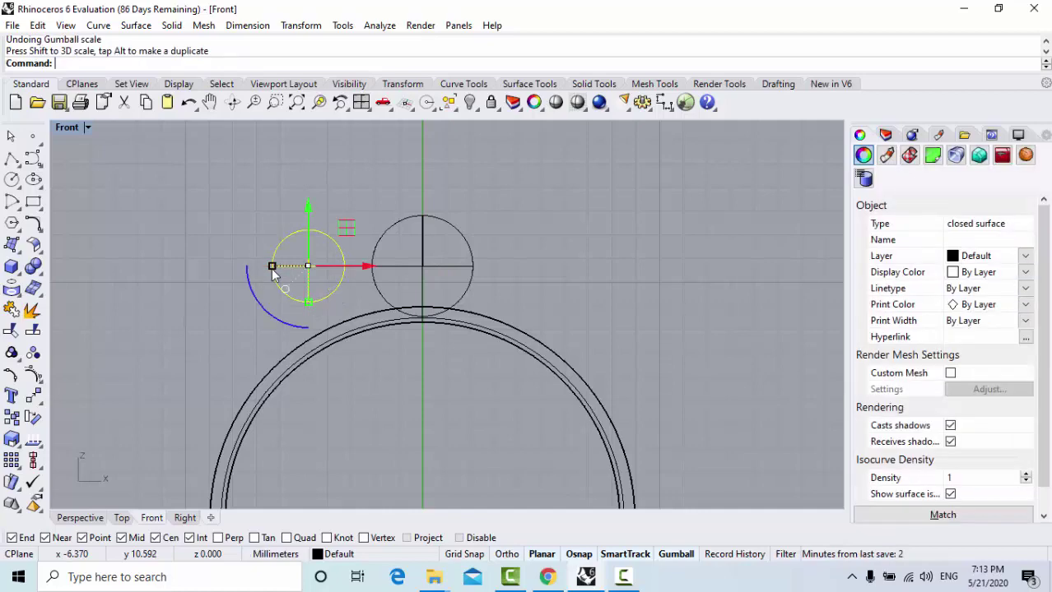
# Lower the smaller sphere copy and shift it slightly inward so its base overlaps the band beside the large sphere
pyautogui.moveTo(308, 220); pyautogui.dragTo(314, 263)
pyautogui.moveTo(366, 308); pyautogui.dragTo(379, 308)
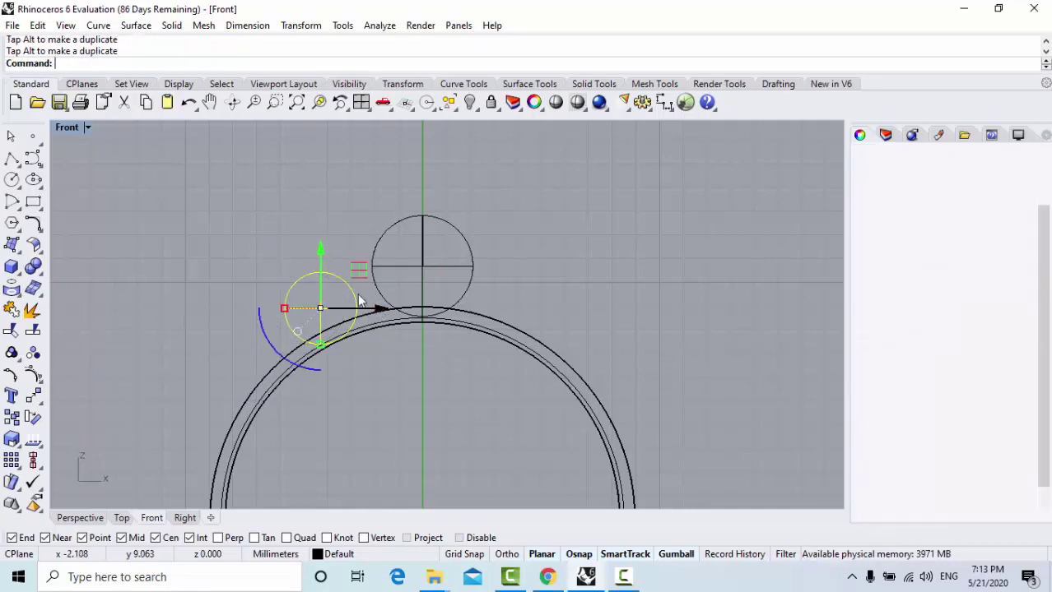
pyautogui.moveTo(329, 262); pyautogui.dragTo(321, 251)
pyautogui.click(330, 375)
pyautogui.click(321, 298)
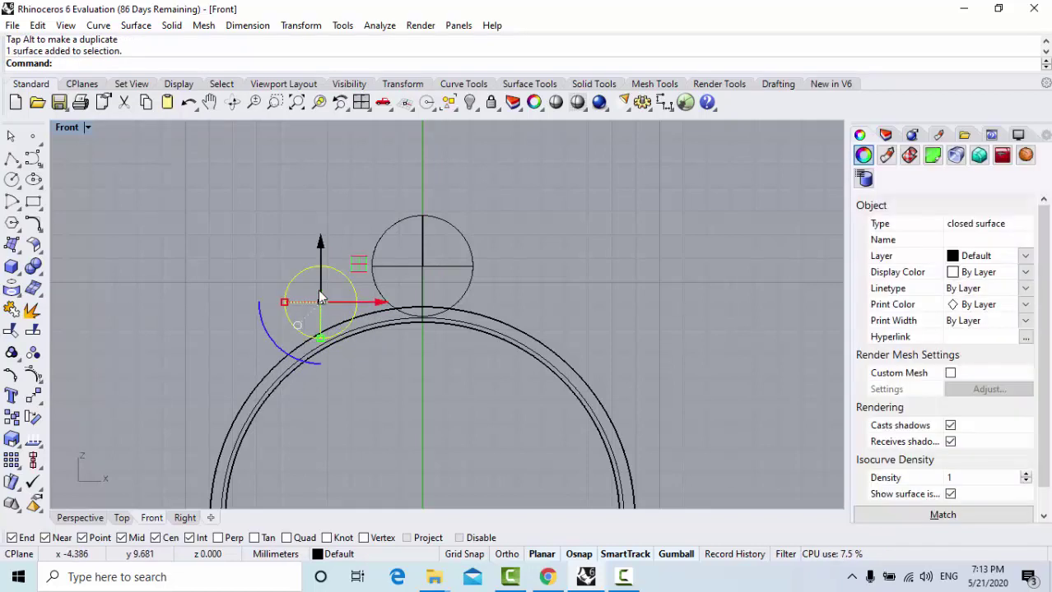
# Duplicate the smaller sphere further left, lower the copy beside the band, and scale it uniformly to about 70%
pyautogui.moveTo(375, 306); pyautogui.dragTo(298, 305)
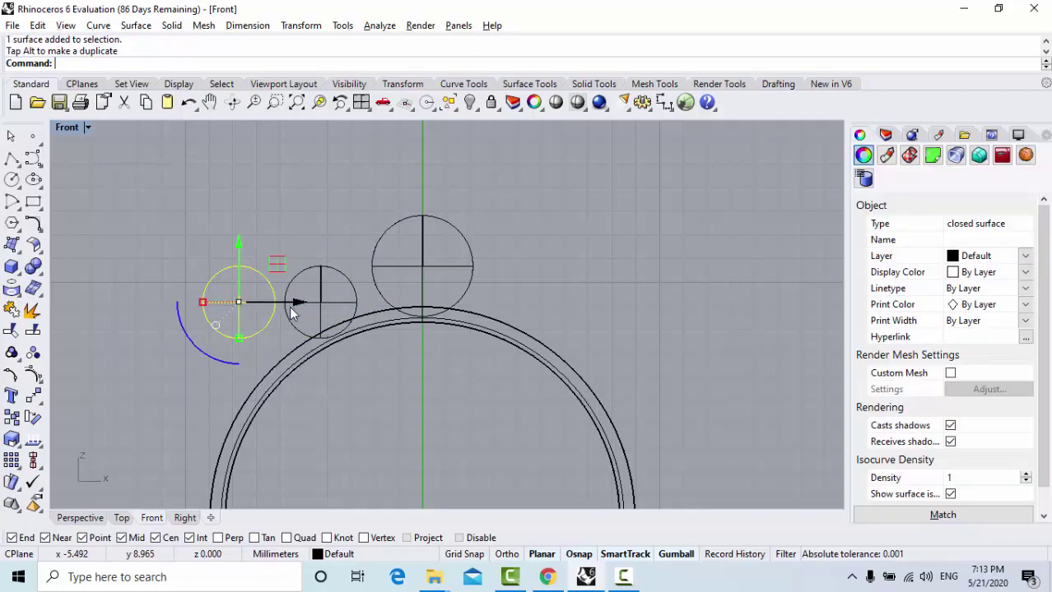
pyautogui.moveTo(244, 255); pyautogui.dragTo(249, 318)
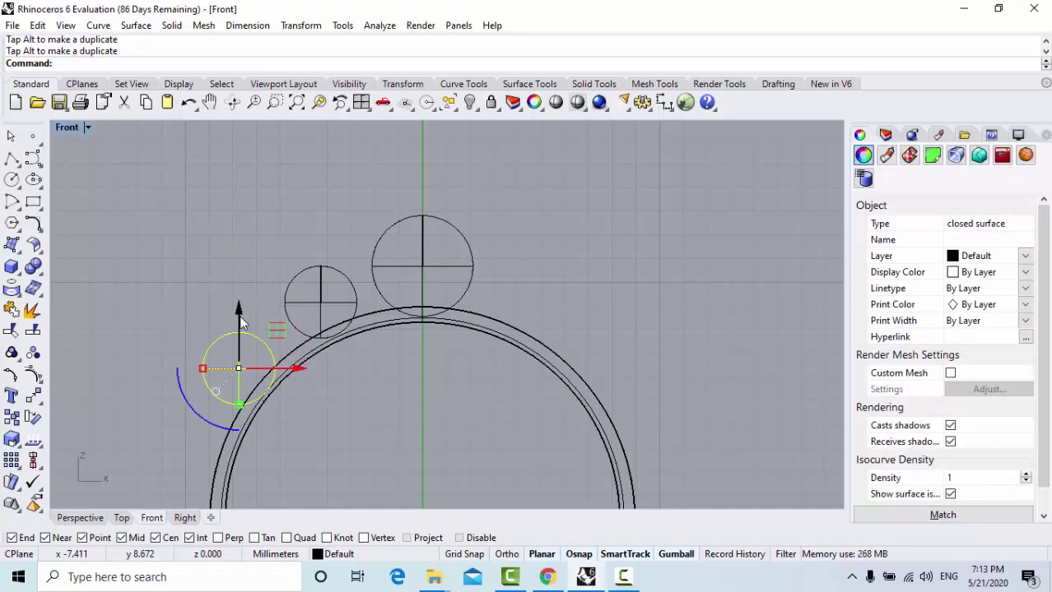
pyautogui.moveTo(199, 371); pyautogui.dragTo(214, 369)
# Shift the smallest sphere inward and slightly up so it overlaps the band's outer edge
pyautogui.moveTo(301, 375); pyautogui.dragTo(306, 373)
pyautogui.moveTo(249, 311); pyautogui.dragTo(251, 300)
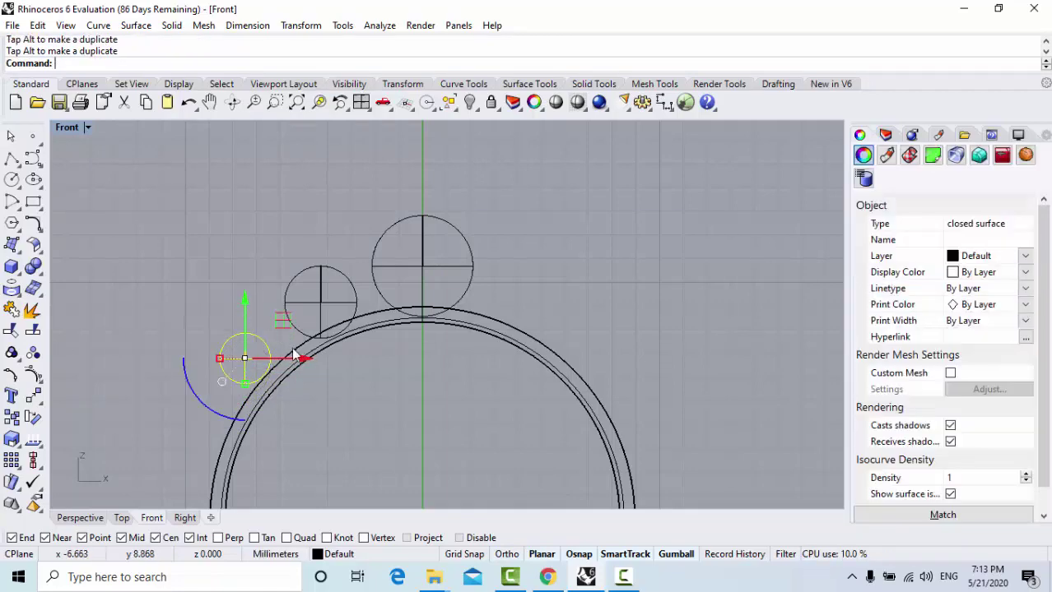
pyautogui.moveTo(303, 364); pyautogui.dragTo(314, 361)
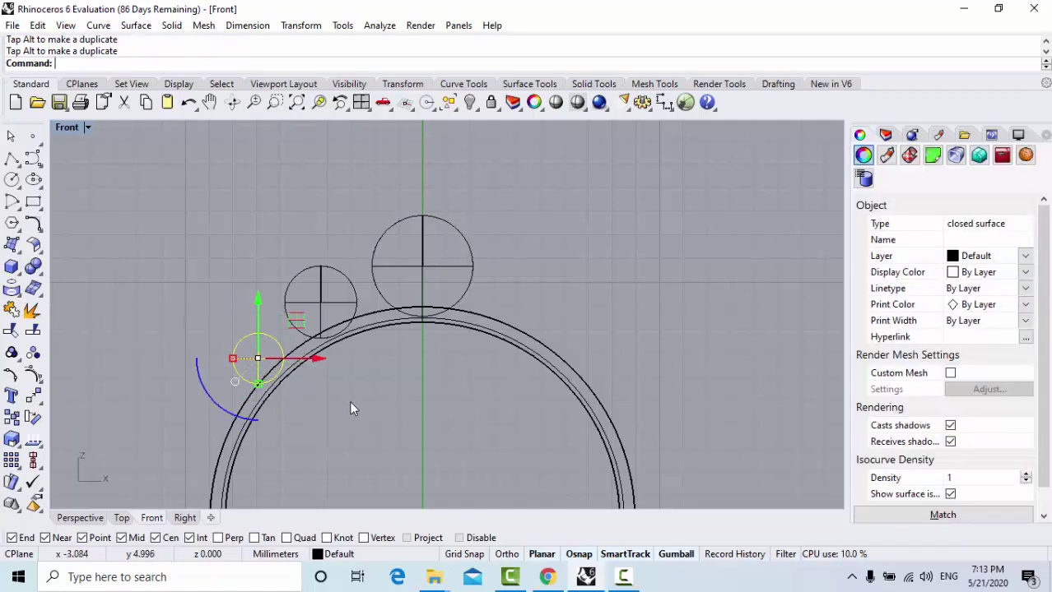
pyautogui.click(349, 400)
# Mirror the medium and smallest spheres across the vertical axis through the origin, keeping the originals
pyautogui.moveTo(360, 415); pyautogui.dragTo(347, 425, button='right')
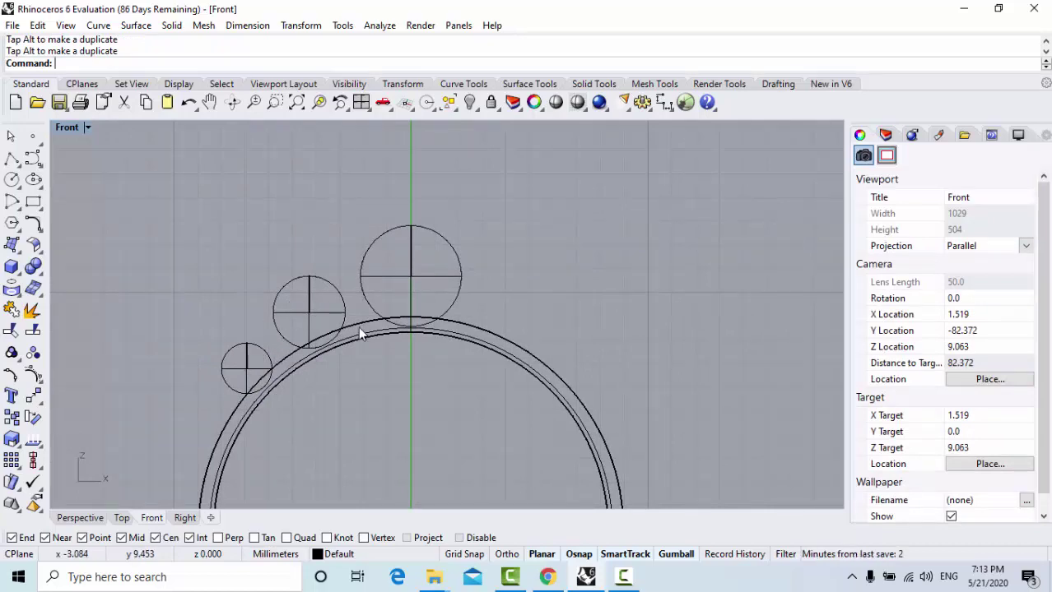
pyautogui.scroll(-3, 506, 381)
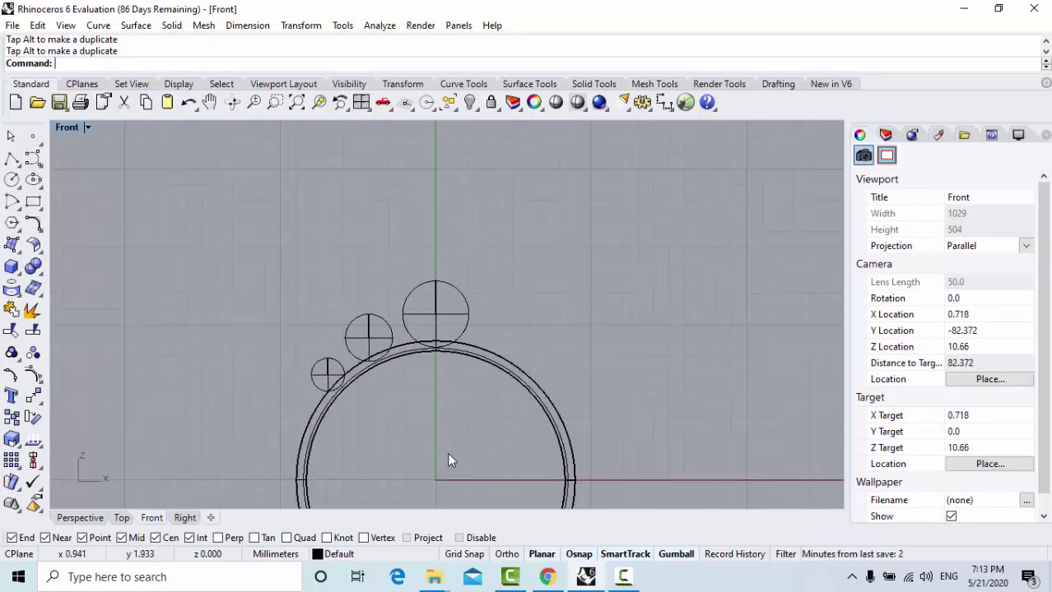
pyautogui.moveTo(451, 459); pyautogui.dragTo(471, 404, button='right')
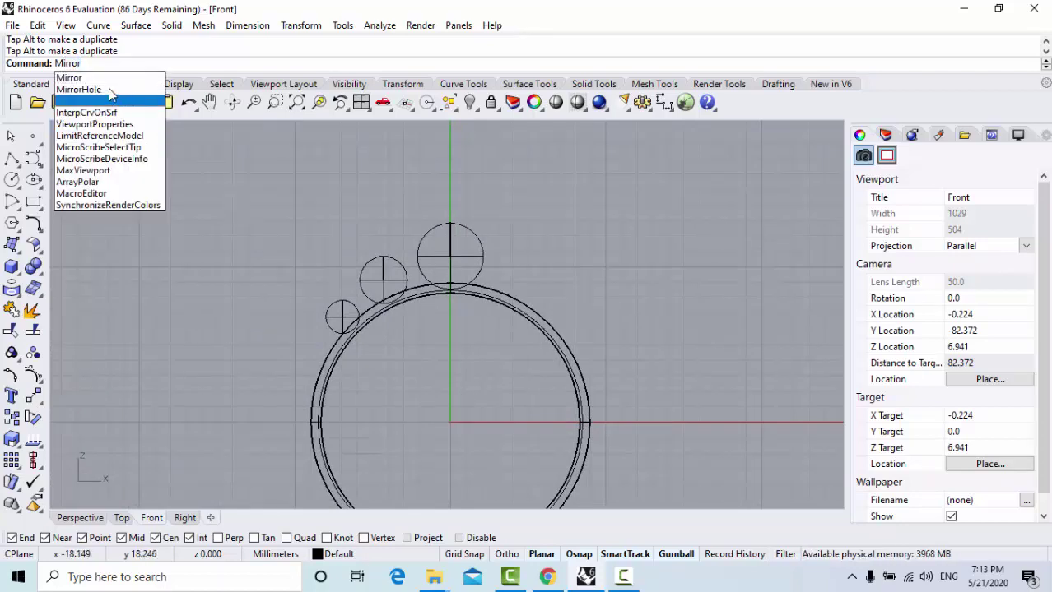
pyautogui.click(109, 88)
pyautogui.press('Return')
pyautogui.click(363, 284)
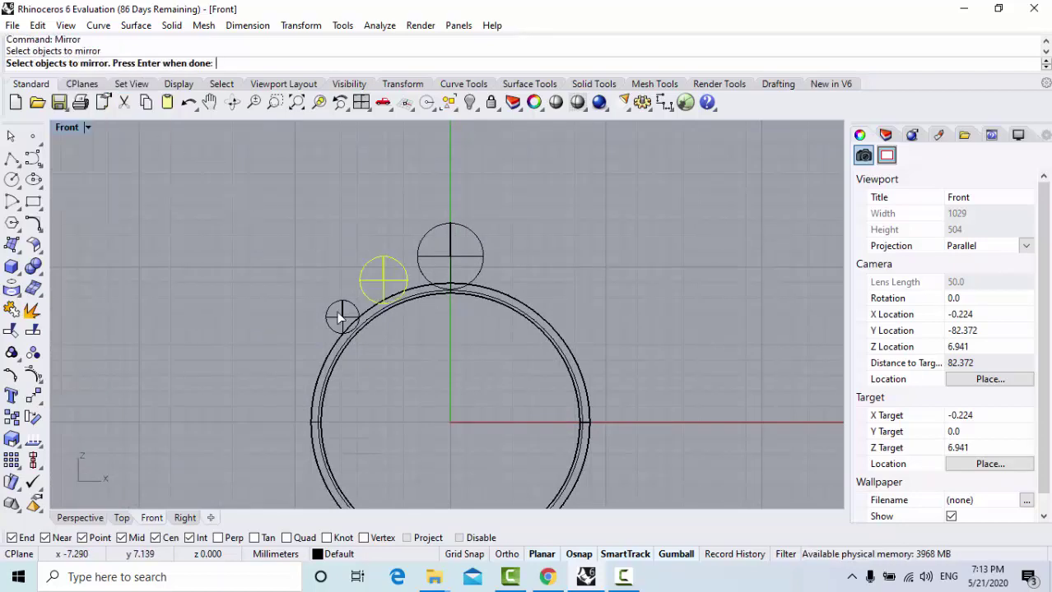
pyautogui.click(340, 314)
pyautogui.press('Return')
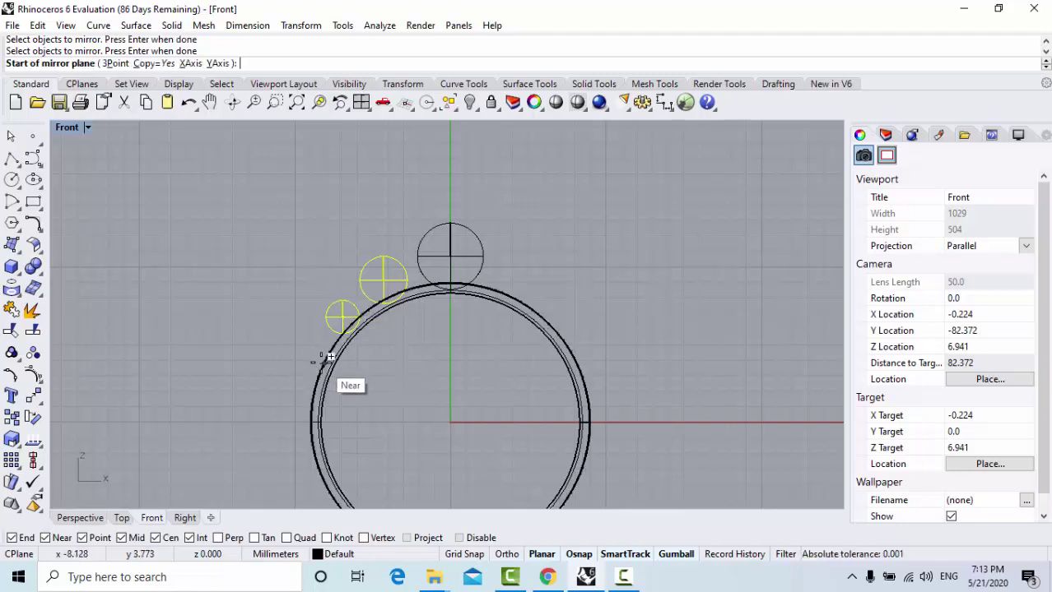
pyautogui.click(450, 422)
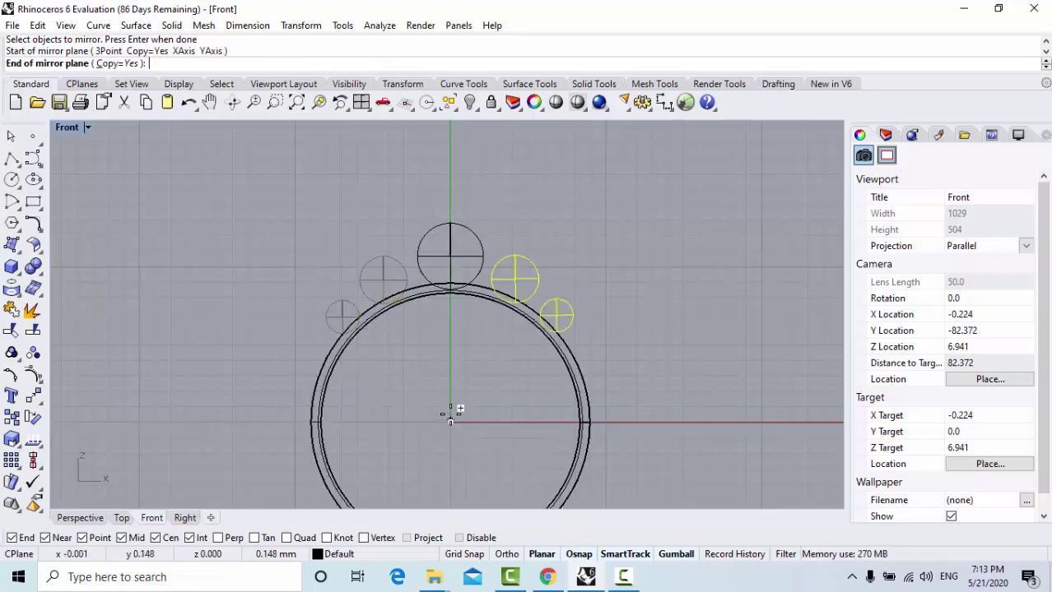
pyautogui.click(455, 334)
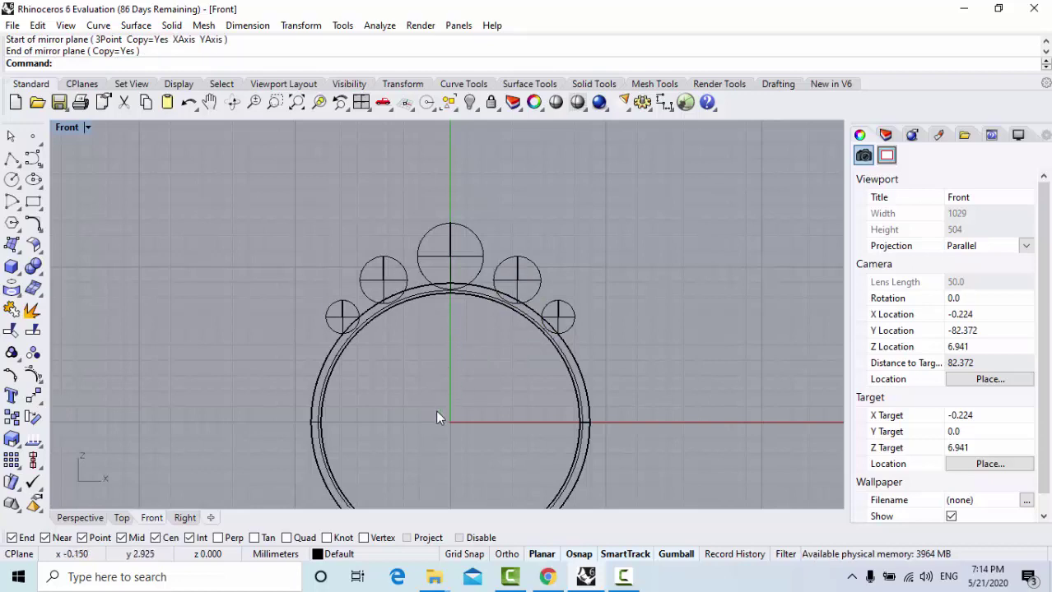
# Examine the ring with its five spheres in the Perspective view, checking where they meet the band
pyautogui.moveTo(453, 400); pyautogui.dragTo(448, 392, button='right')
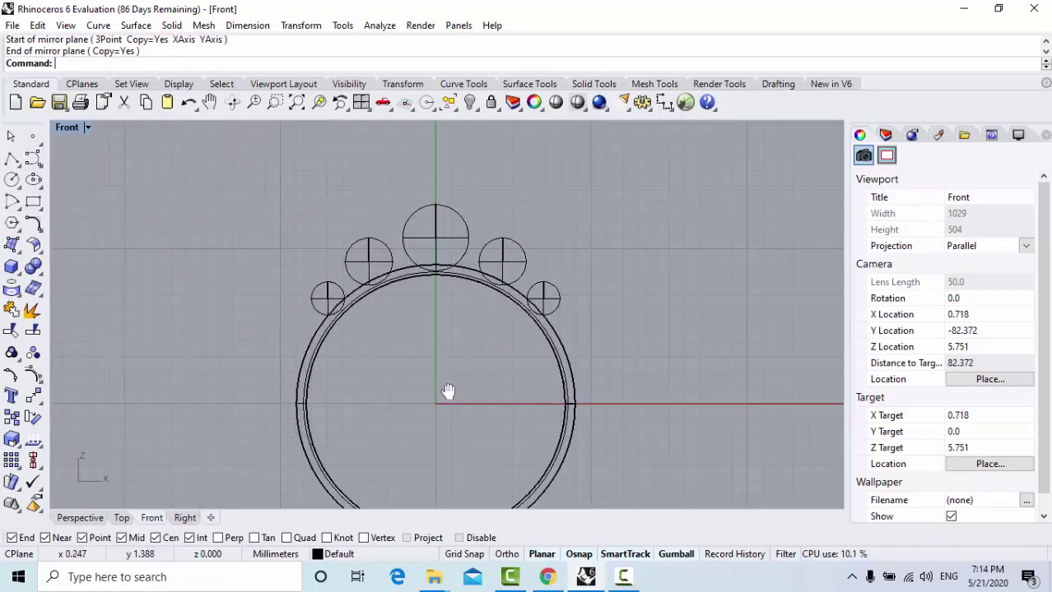
pyautogui.doubleClick(72, 128)
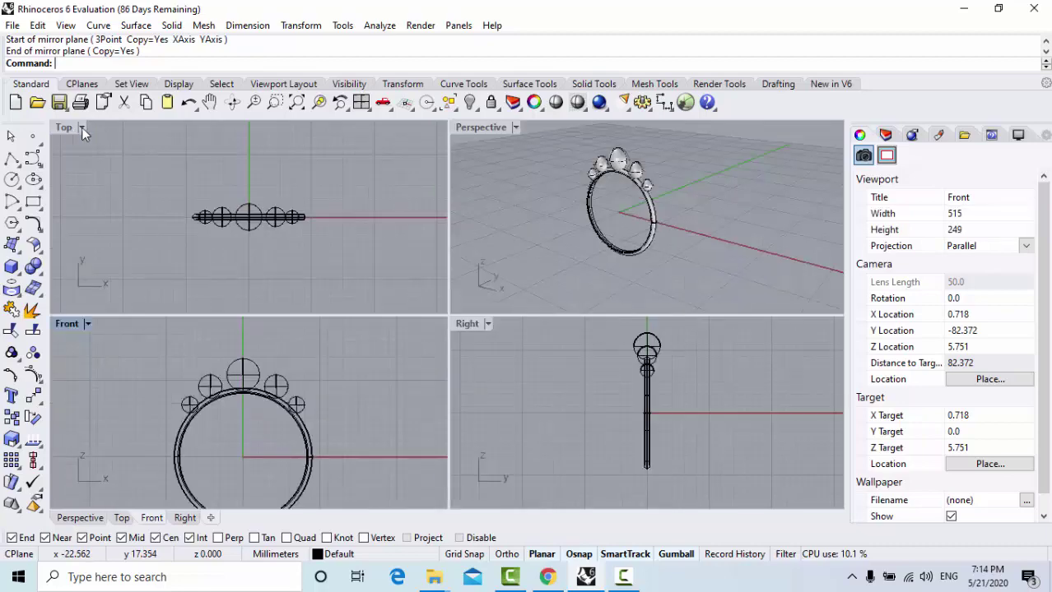
pyautogui.doubleClick(473, 128)
pyautogui.moveTo(466, 218); pyautogui.dragTo(392, 276, button='right')
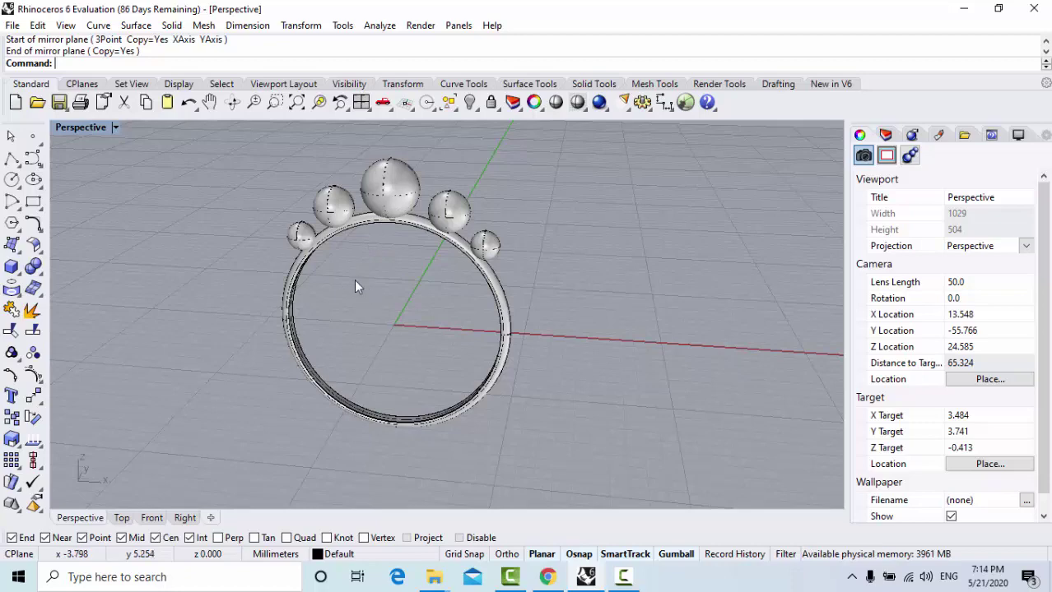
pyautogui.doubleClick(91, 129)
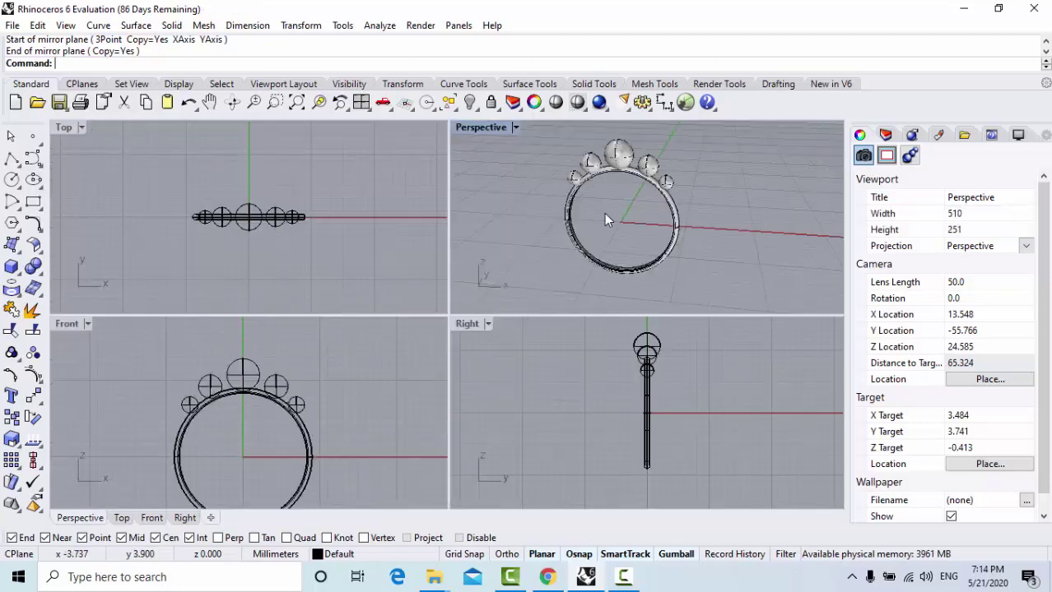
pyautogui.scroll(5, 615, 171)
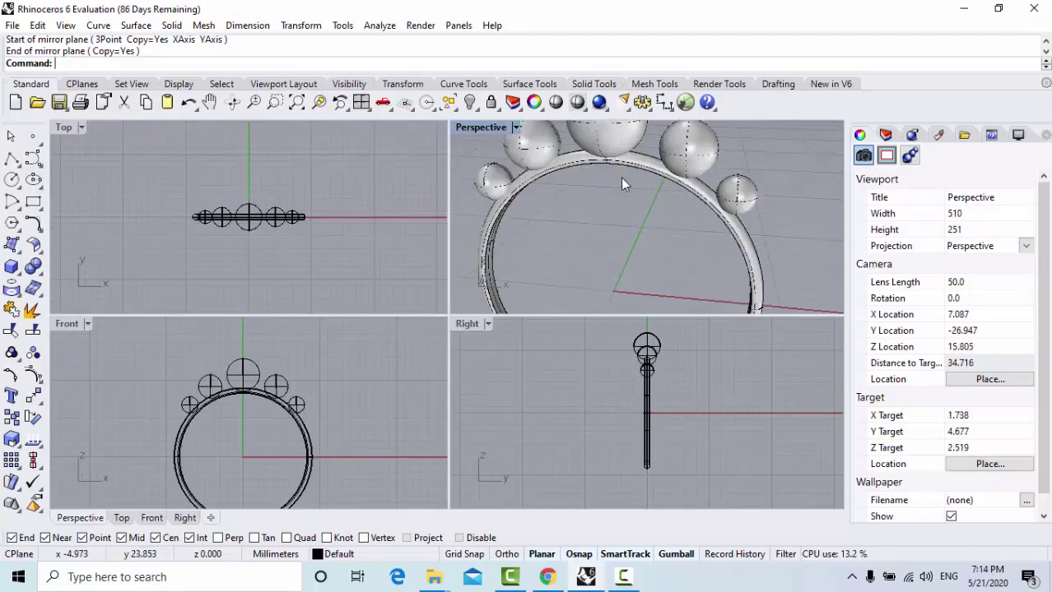
pyautogui.scroll(2, 625, 173)
pyautogui.scroll(-1, 628, 162)
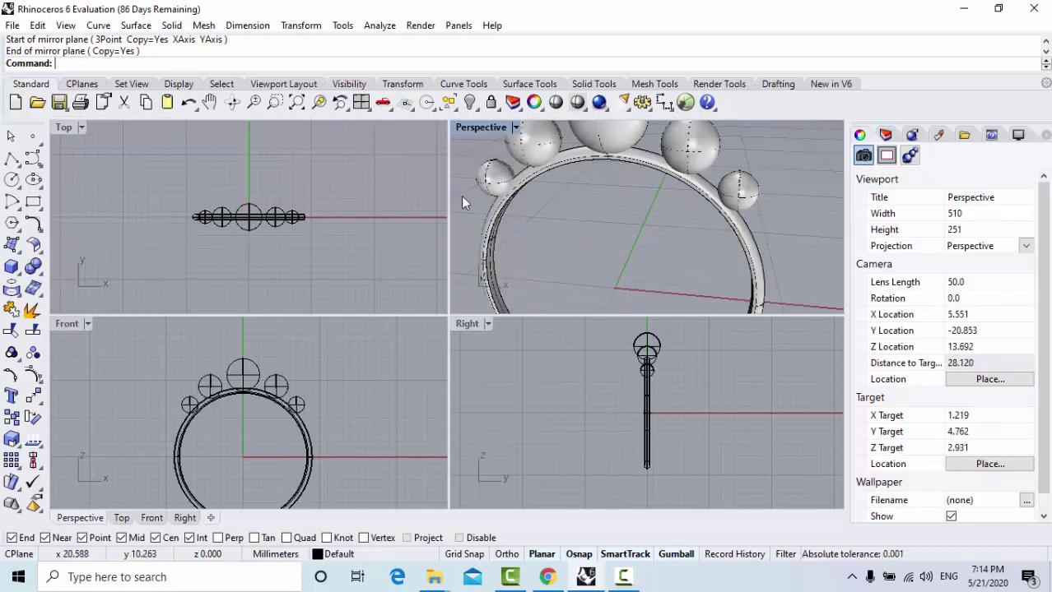
pyautogui.scroll(-5, 531, 196)
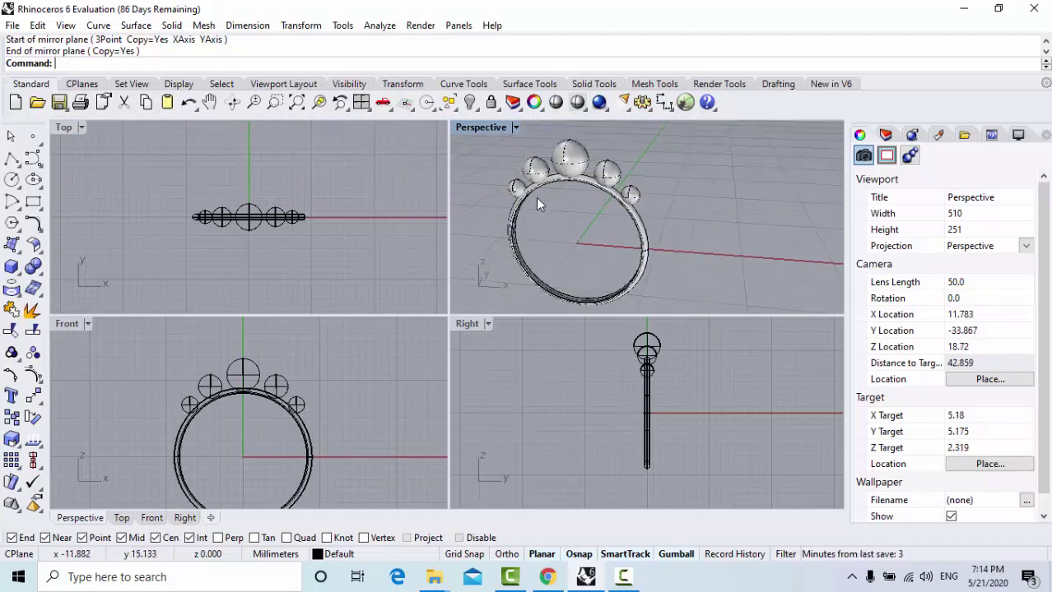
# Subtract all five spheres from the ring band with Boolean Difference, keeping the spheres with DeleteInput=No
pyautogui.click(593, 84)
pyautogui.click(37, 102)
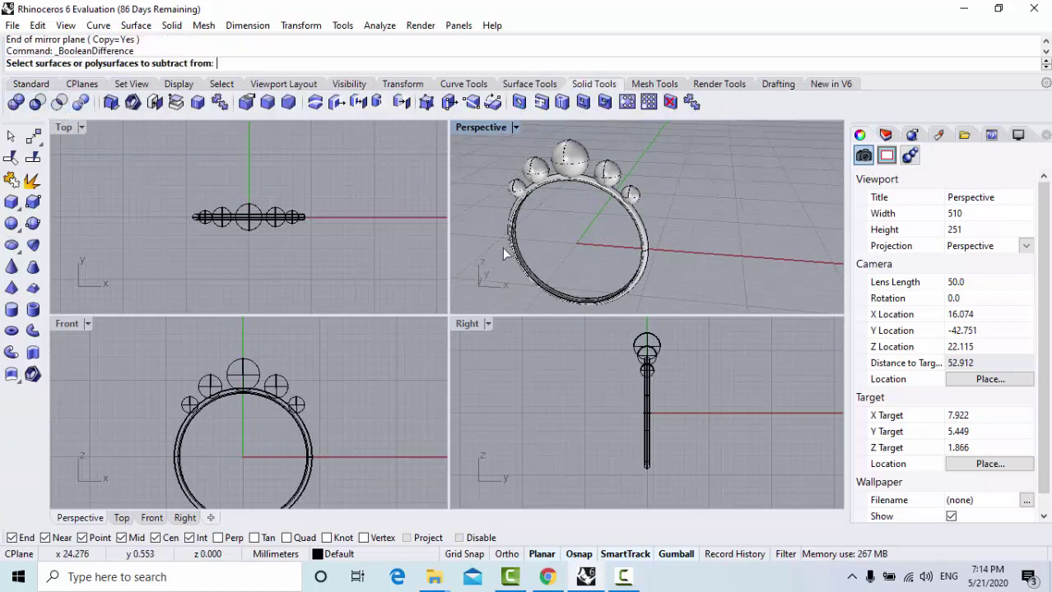
pyautogui.click(645, 247)
pyautogui.press('Return')
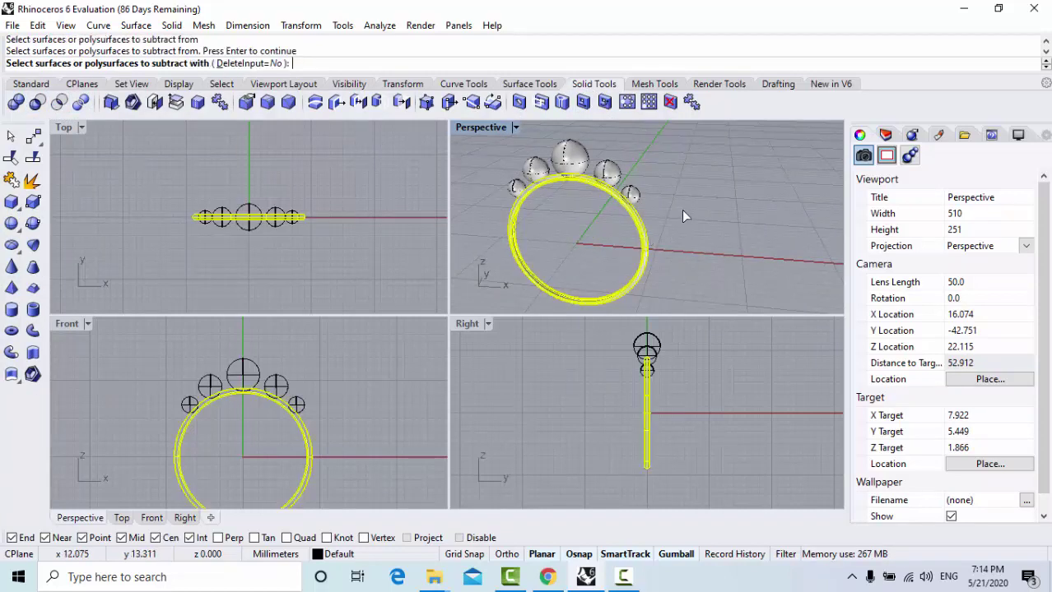
pyautogui.scroll(2, 658, 202)
pyautogui.click(630, 194)
pyautogui.click(599, 171)
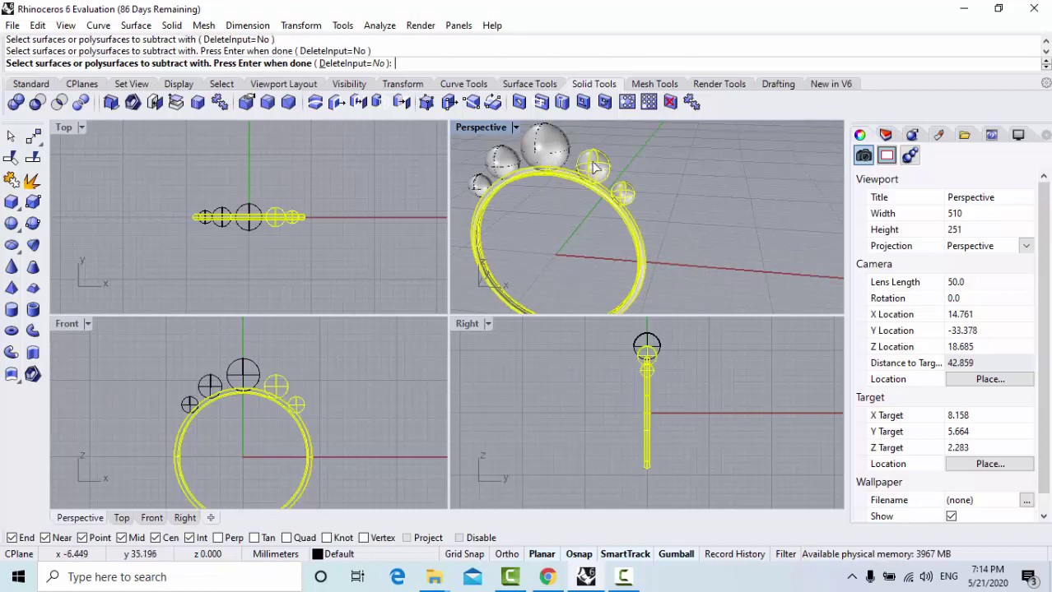
pyautogui.click(556, 156)
pyautogui.click(501, 162)
pyautogui.click(479, 185)
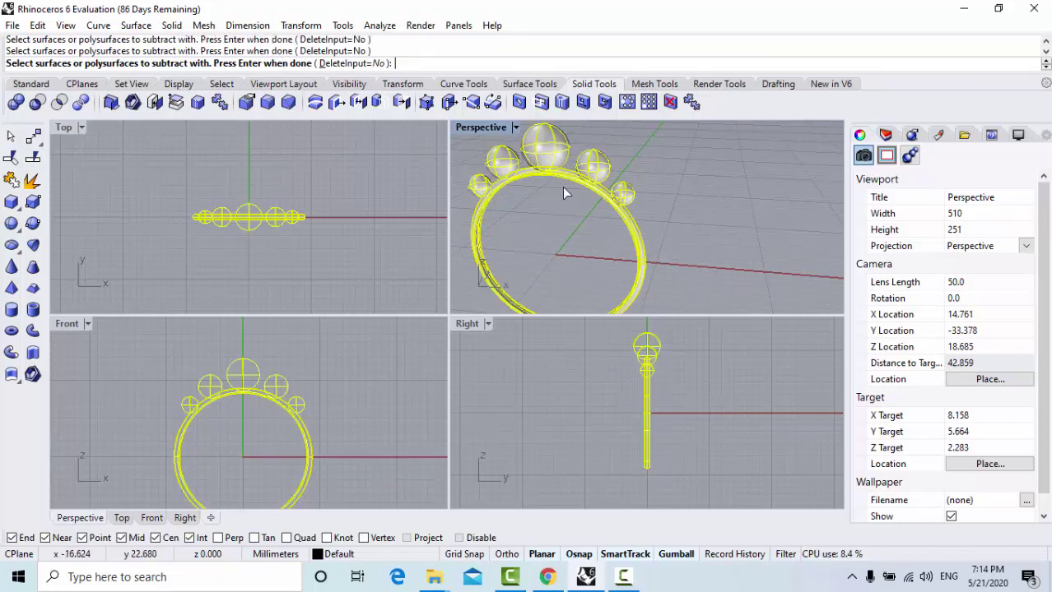
pyautogui.press('Return')
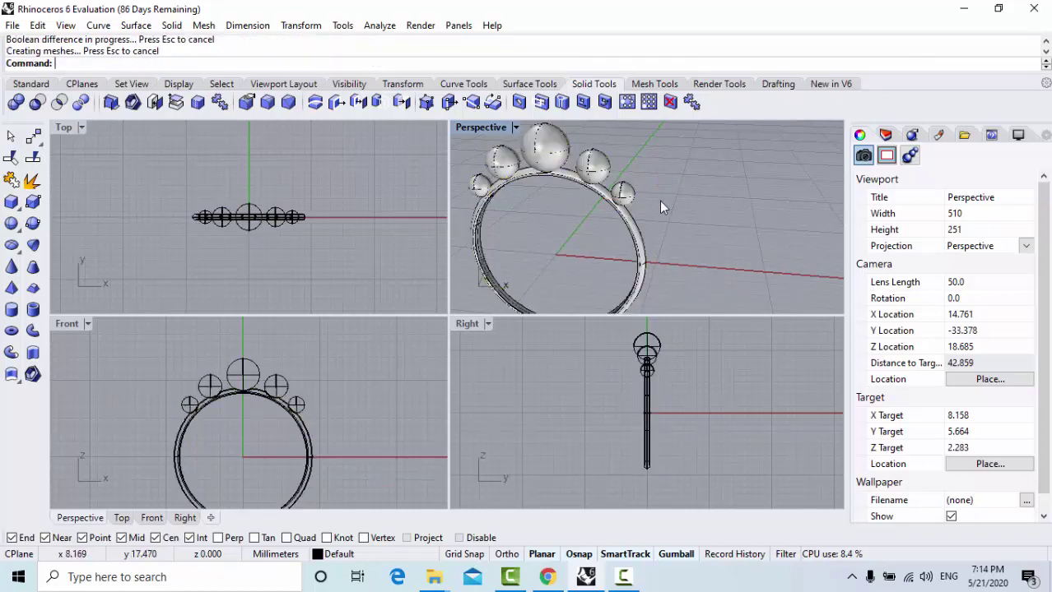
# Move the large centre sphere aside to inspect the seat cut into the band, and undo the move
pyautogui.click(560, 164)
pyautogui.moveTo(559, 165); pyautogui.dragTo(645, 173)
pyautogui.scroll(2, 559, 187)
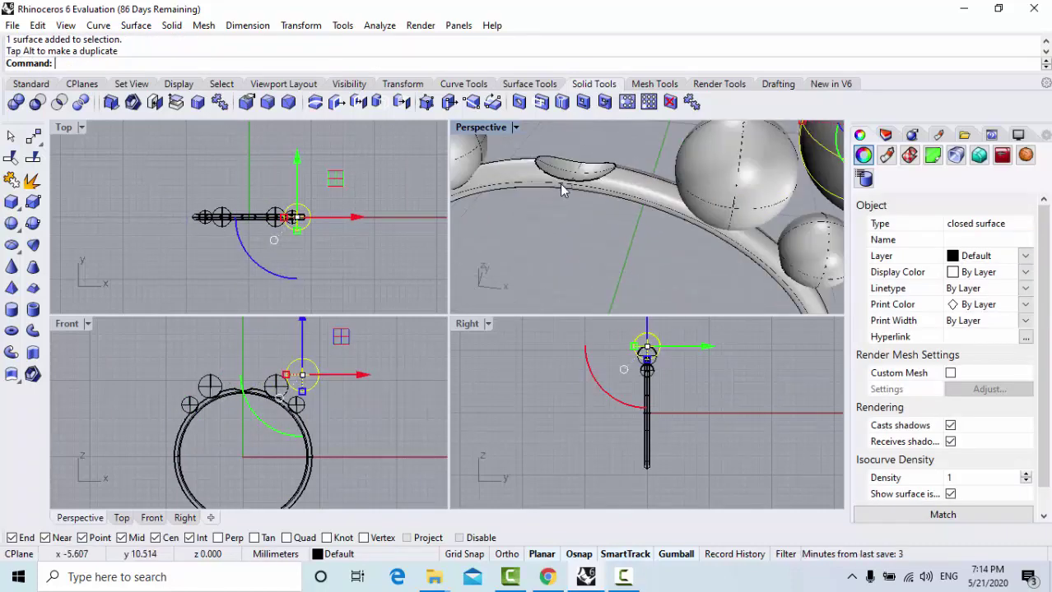
pyautogui.scroll(-4, 561, 188)
pyautogui.hotkey('ctrl', 'z')
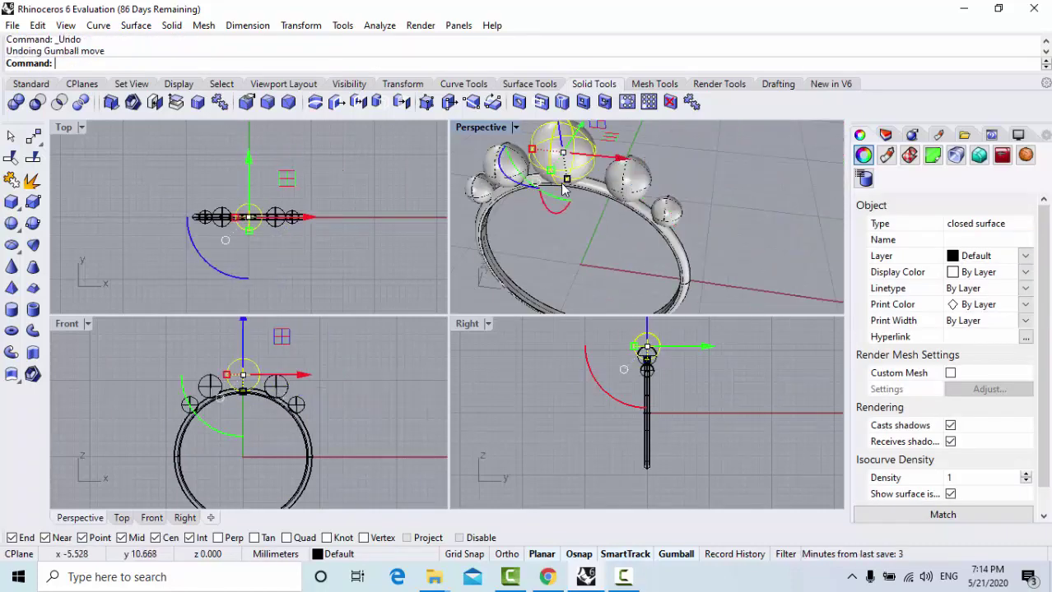
# Maximize the Perspective viewport and bring the whole ring with its five spheres into view
pyautogui.press('Escape')
pyautogui.moveTo(591, 239); pyautogui.dragTo(599, 199, button='right')
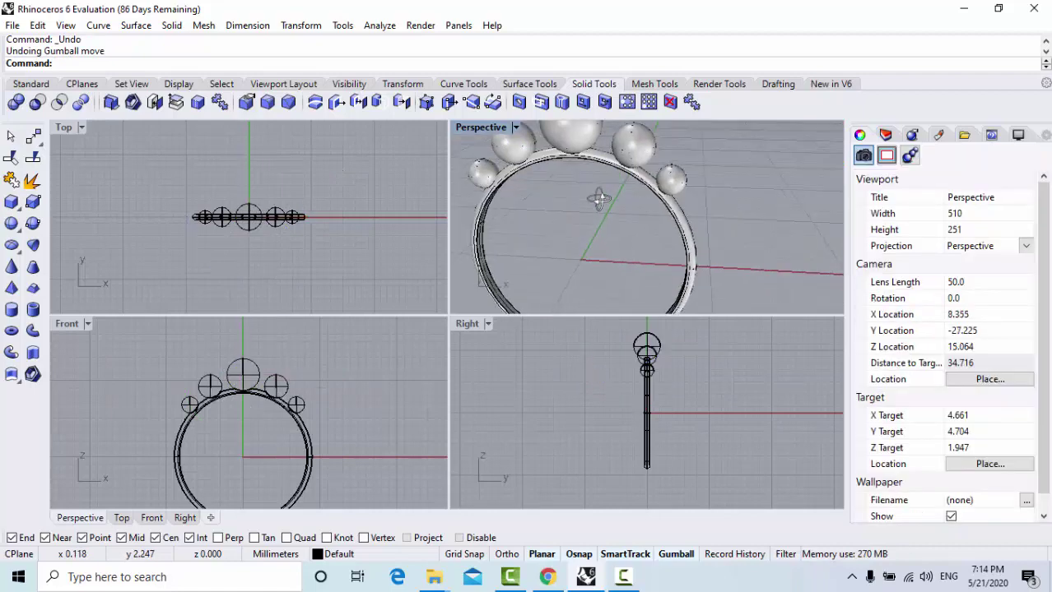
pyautogui.doubleClick(480, 127)
pyautogui.scroll(-5, 405, 174)
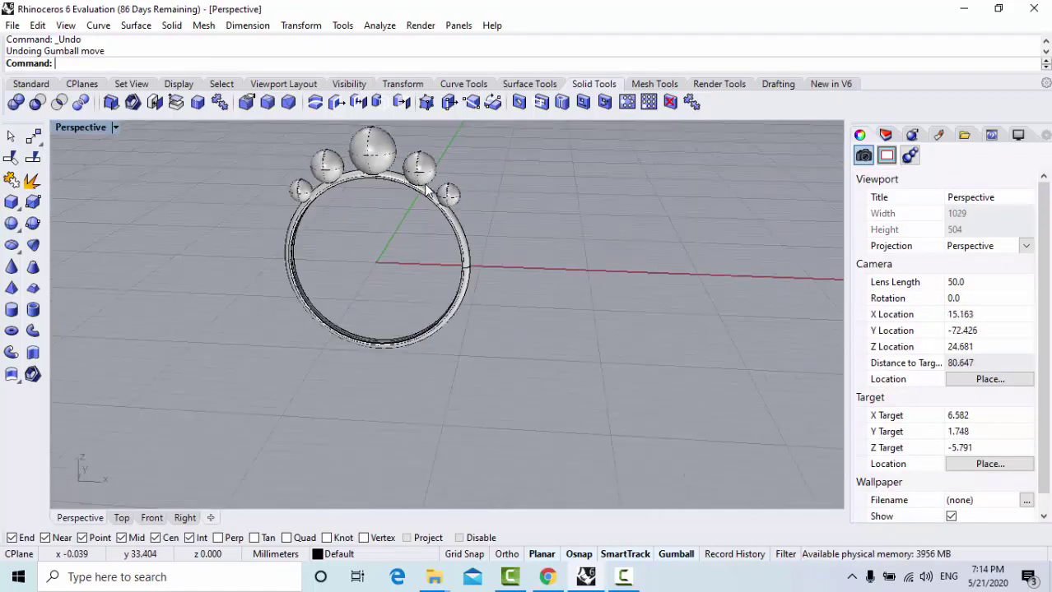
pyautogui.keyDown('shift'); pyautogui.moveTo(421, 195); pyautogui.dragTo(423, 276, button='right'); pyautogui.keyUp('shift')
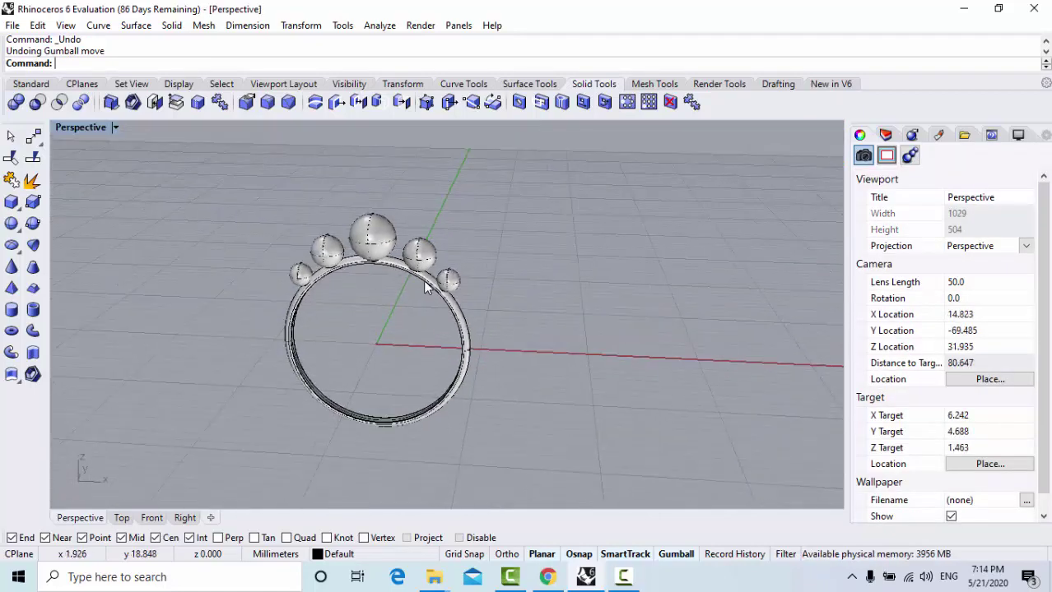
# Create a new Custom material and name it gold
pyautogui.click(938, 136)
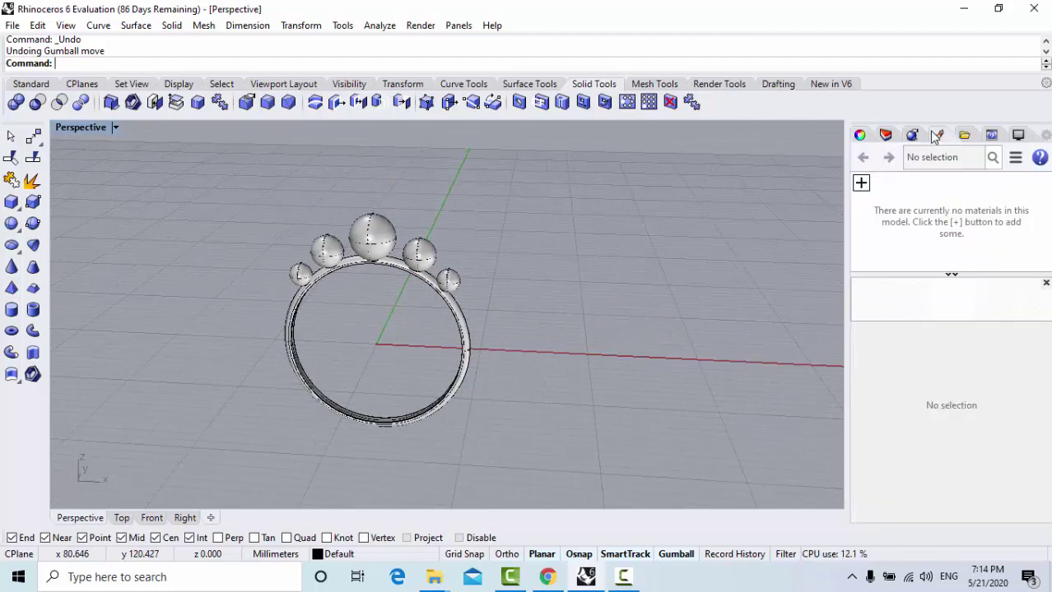
pyautogui.click(862, 184)
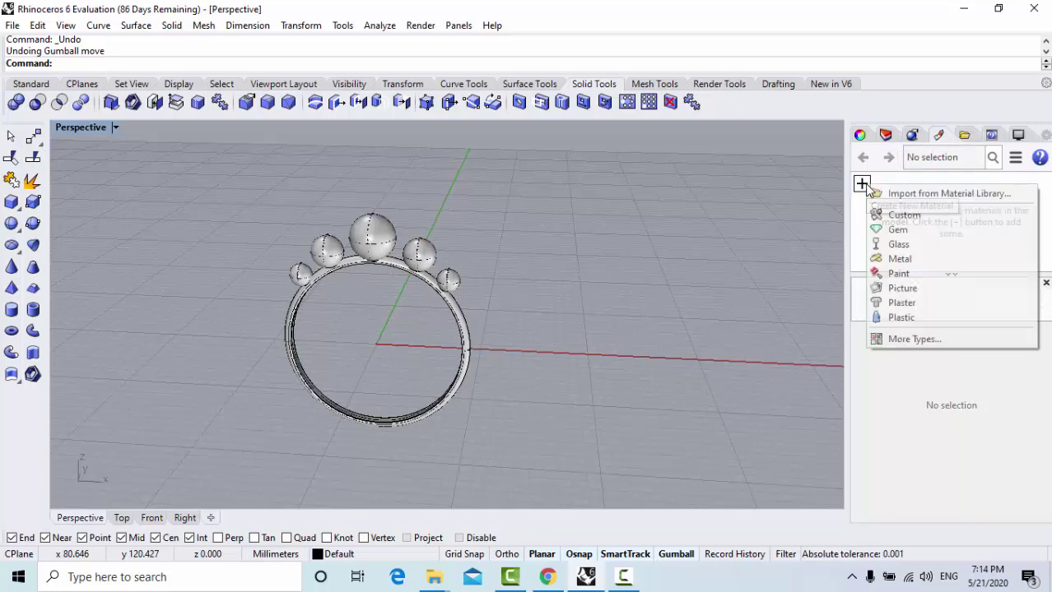
pyautogui.click(879, 214)
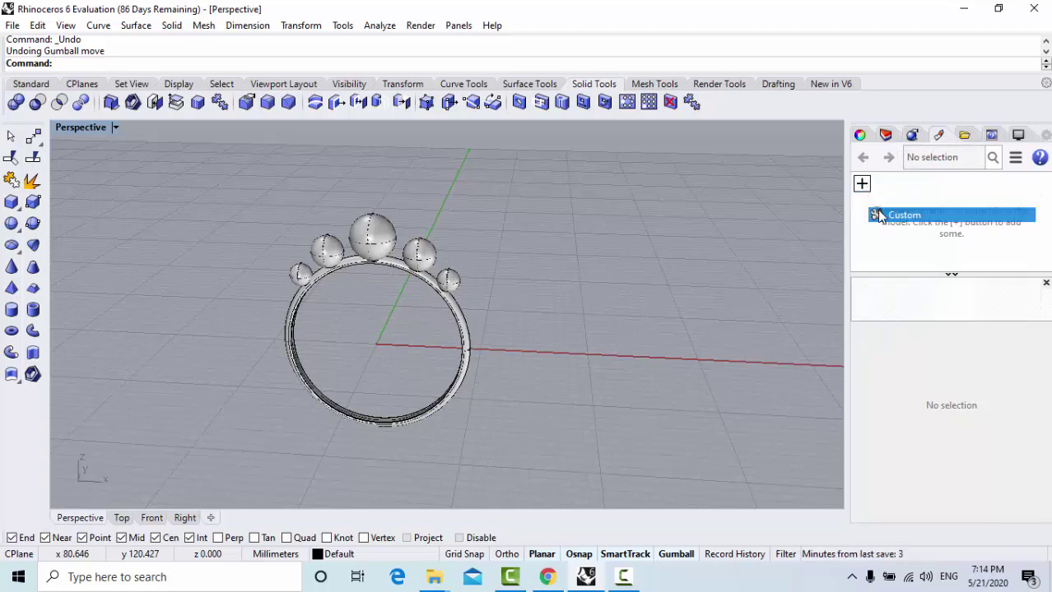
pyautogui.scroll(-1, 911, 386)
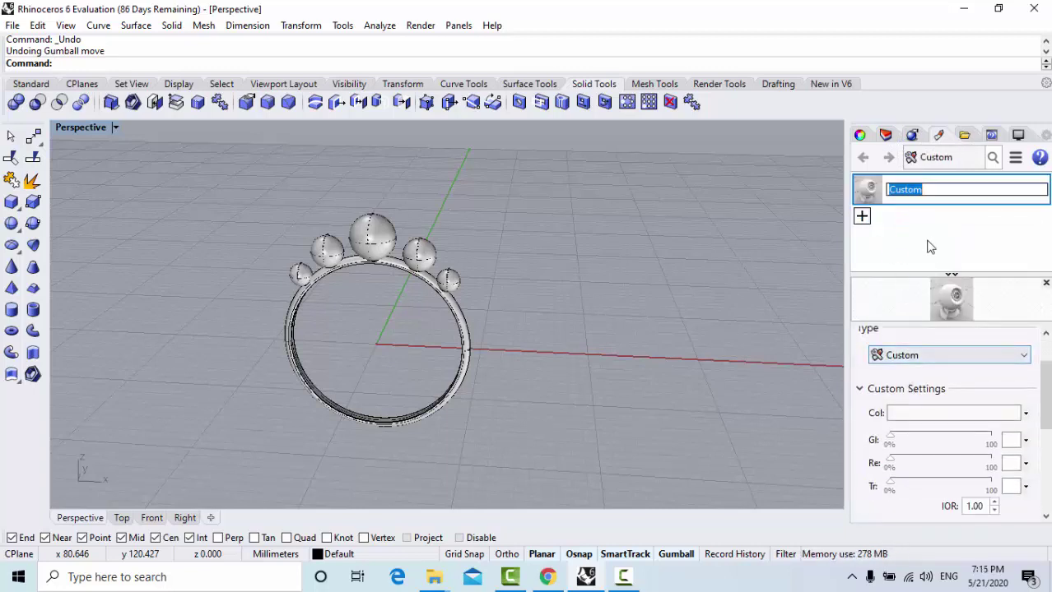
pyautogui.write('gold')
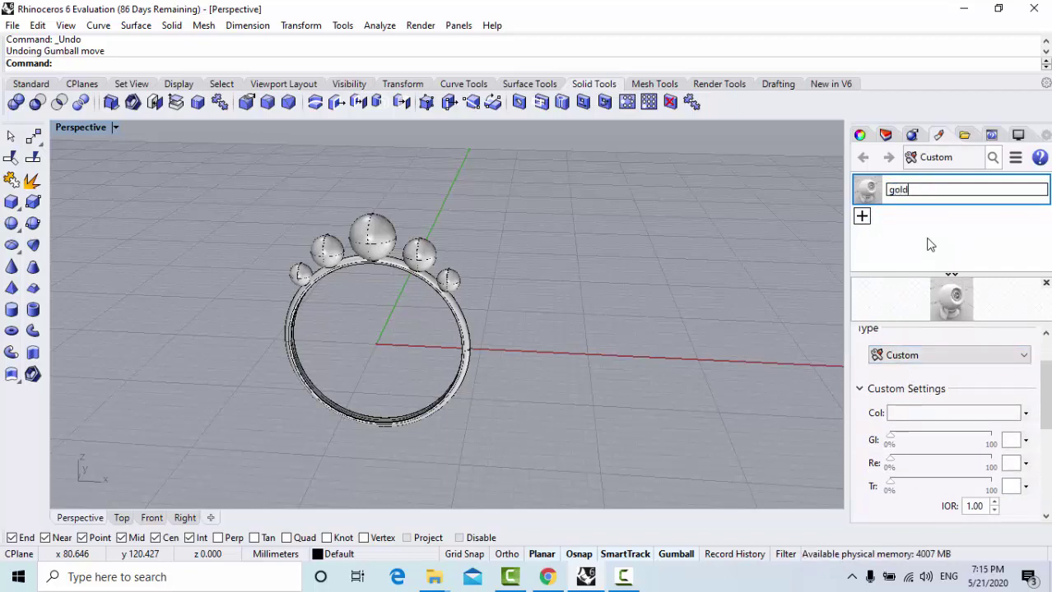
pyautogui.press('Return')
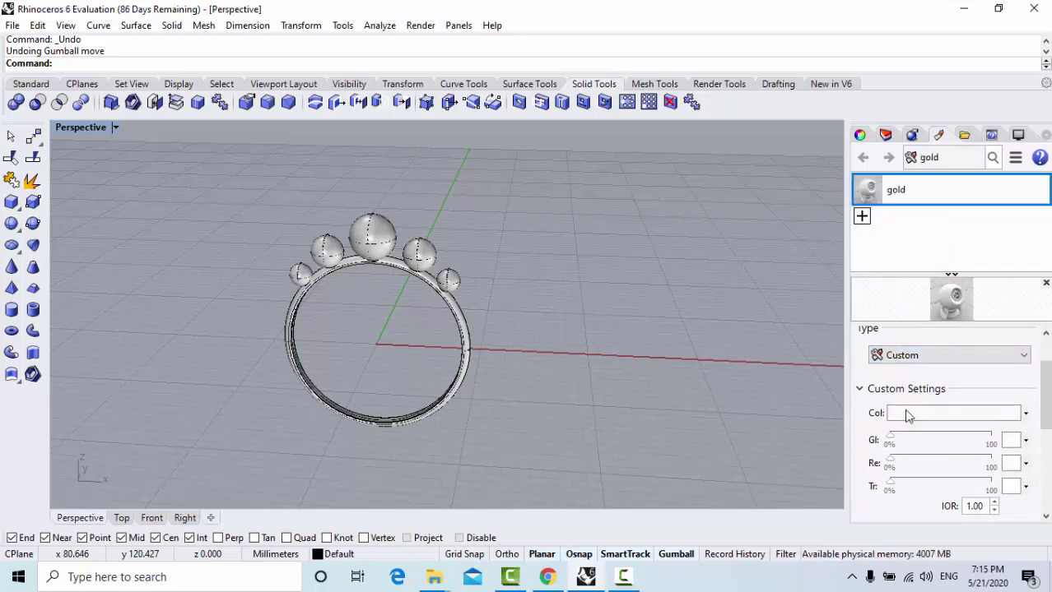
# Assign image 1 from the AAAAA folder on the Desktop as the gold material's color texture
pyautogui.scroll(-4, 913, 387)
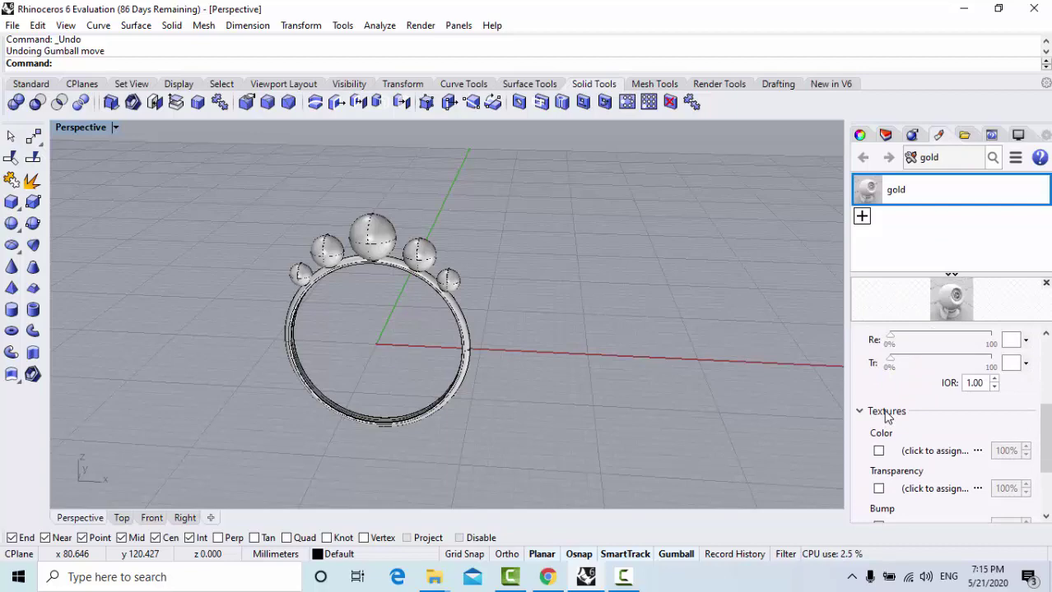
pyautogui.click(934, 451)
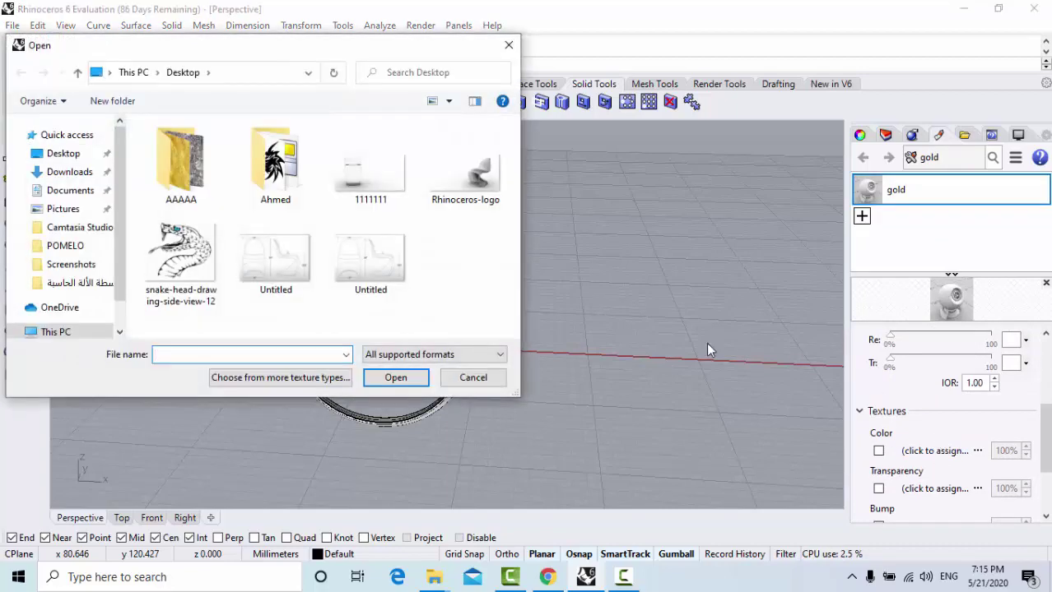
pyautogui.doubleClick(183, 154)
pyautogui.click(180, 157)
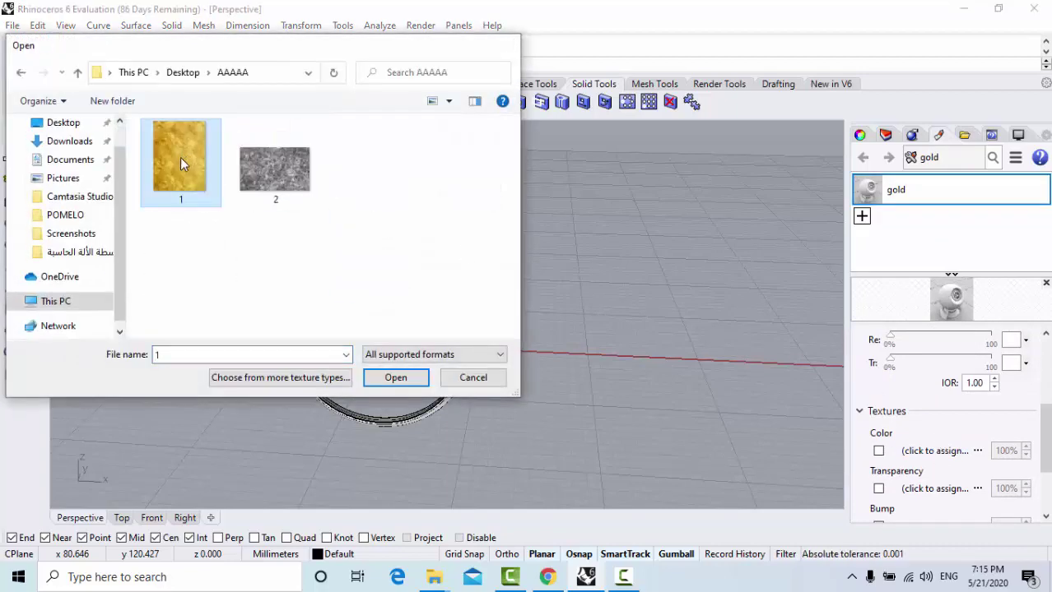
pyautogui.doubleClick(181, 158)
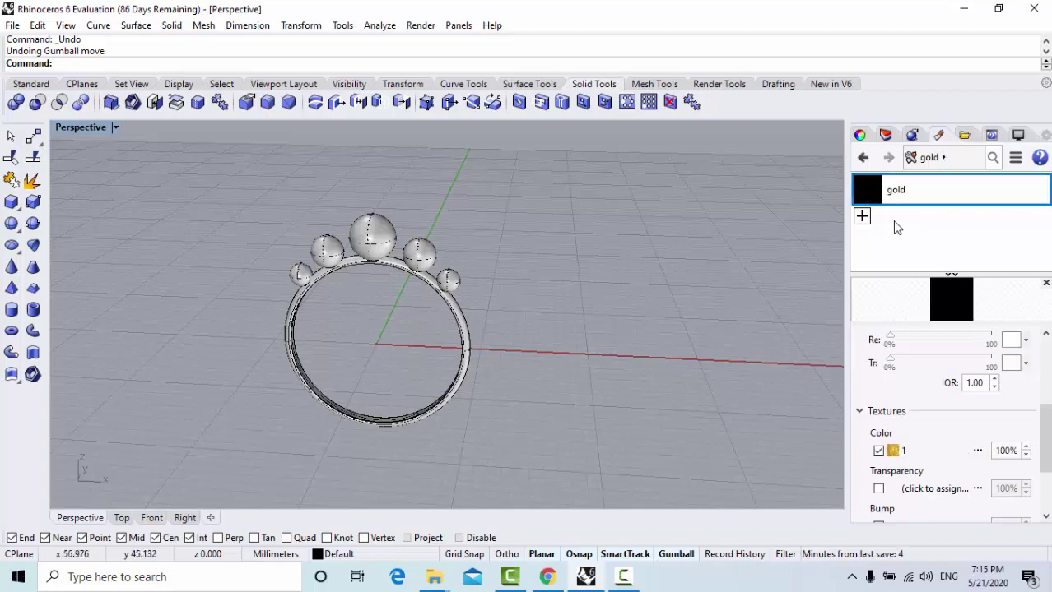
# Create a second Custom material named jew, with image 2 from the AAAAA folder as its color texture
pyautogui.click(862, 215)
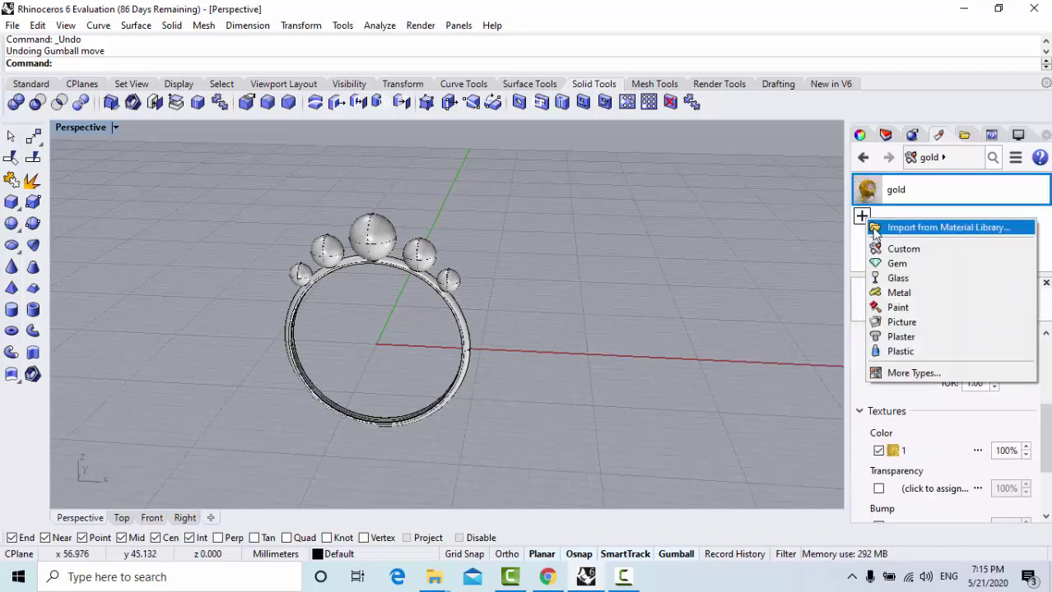
pyautogui.click(880, 247)
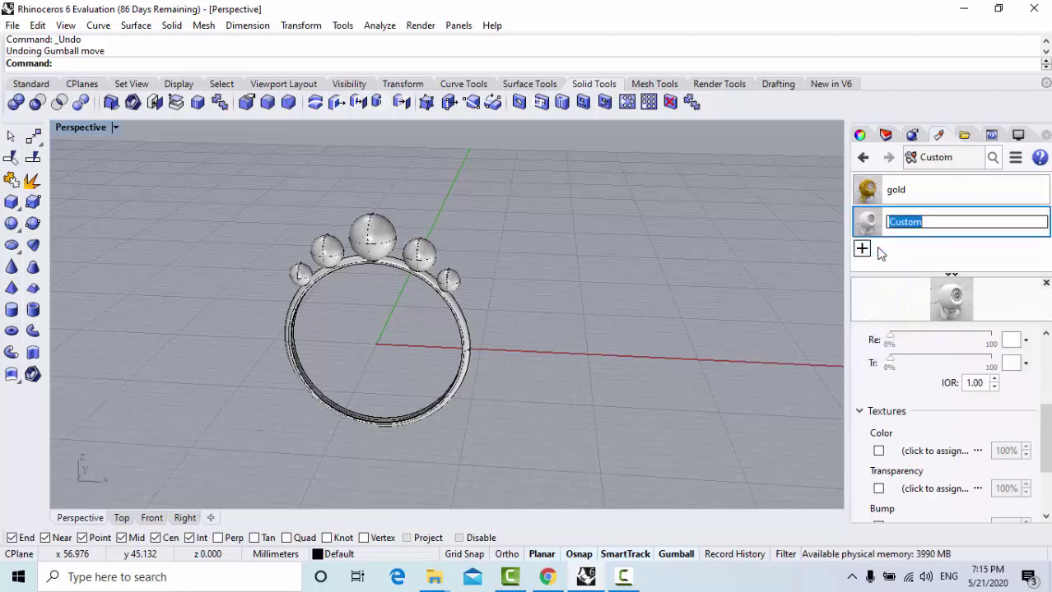
pyautogui.write('jew')
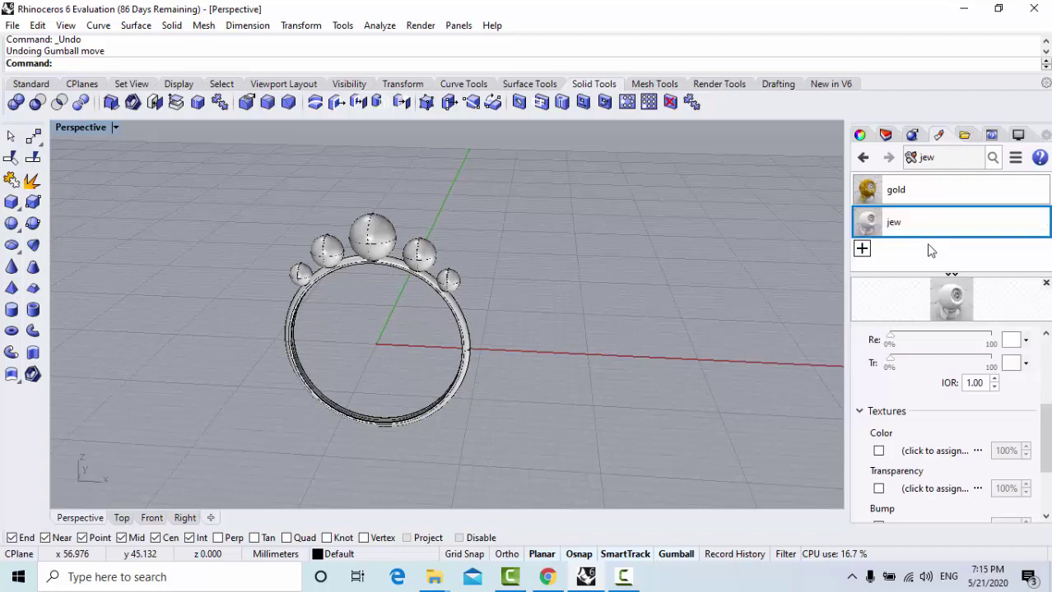
pyautogui.press('Return')
pyautogui.scroll(-1, 936, 436)
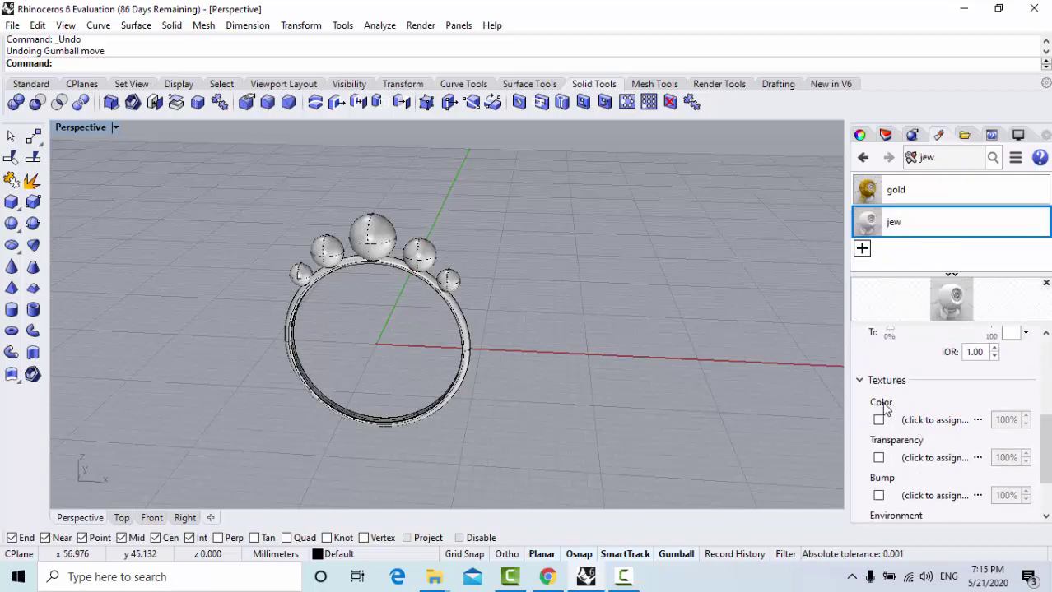
pyautogui.click(922, 420)
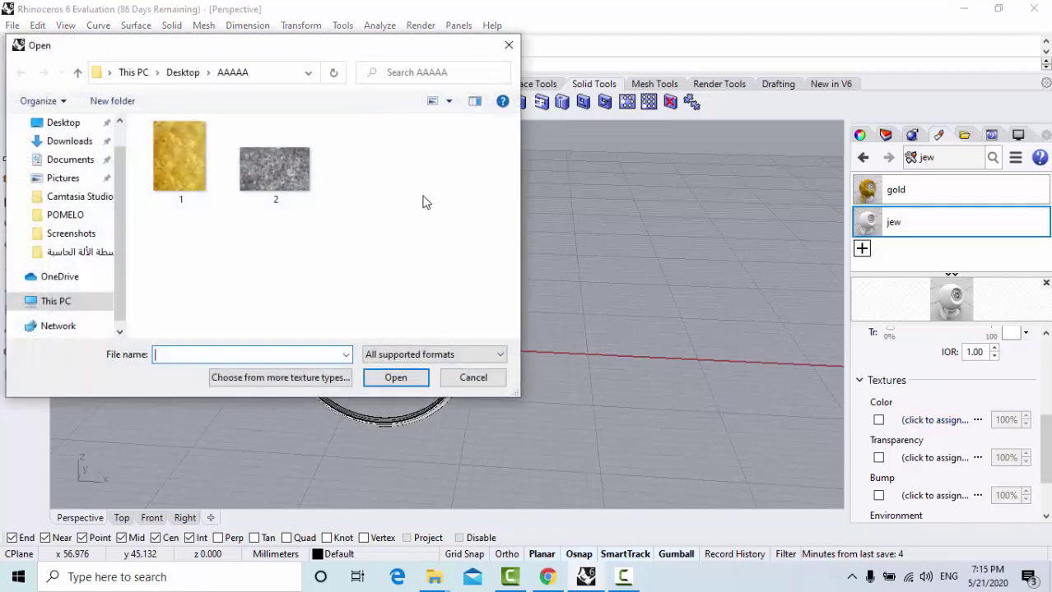
pyautogui.doubleClick(280, 165)
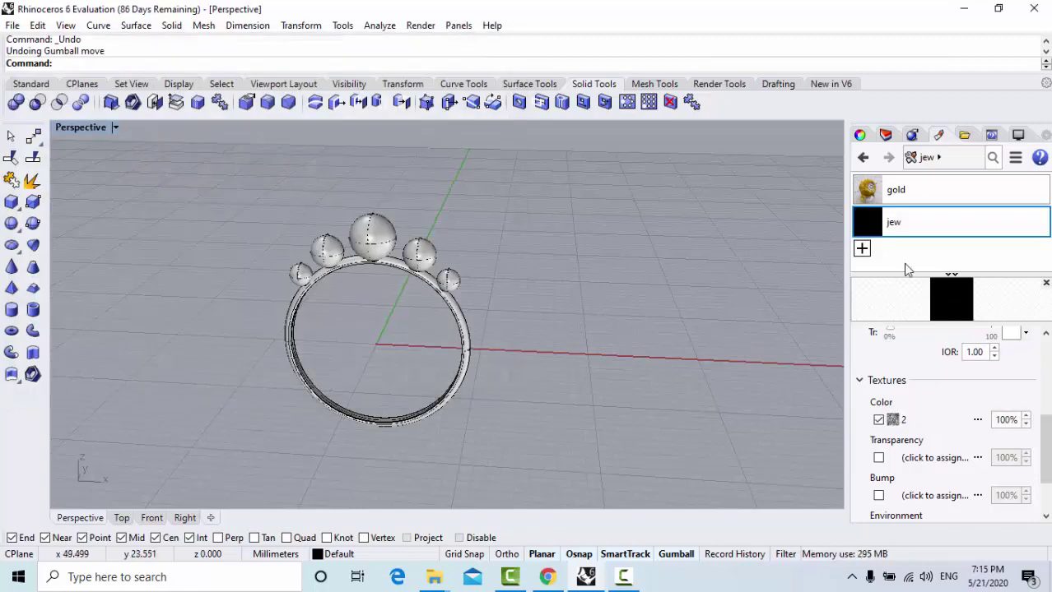
# Assign the jew material to all five spheres along the top of the ring
pyautogui.click(456, 281)
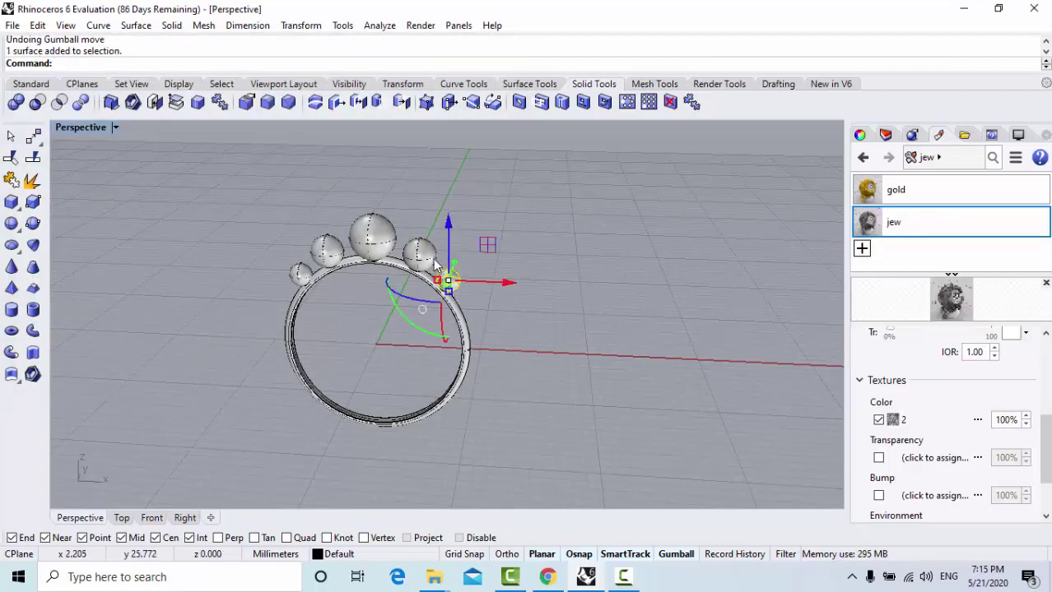
pyautogui.keyDown('shift'); pyautogui.click(430, 255); pyautogui.keyUp('shift')
pyautogui.keyDown('shift'); pyautogui.click(379, 240); pyautogui.keyUp('shift')
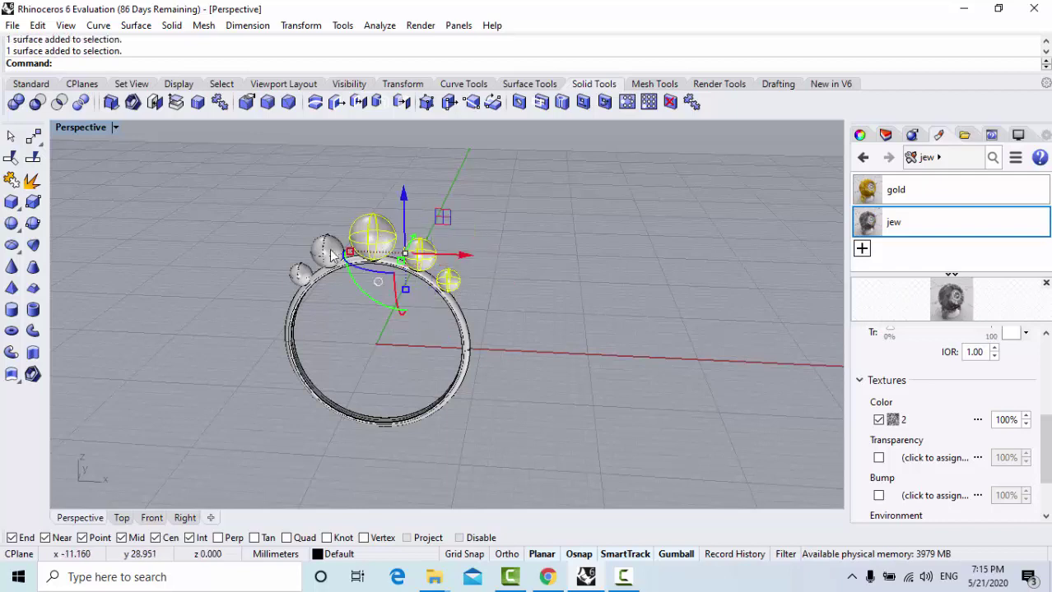
pyautogui.keyDown('shift'); pyautogui.click(328, 249); pyautogui.keyUp('shift')
pyautogui.keyDown('shift'); pyautogui.click(302, 274); pyautogui.keyUp('shift')
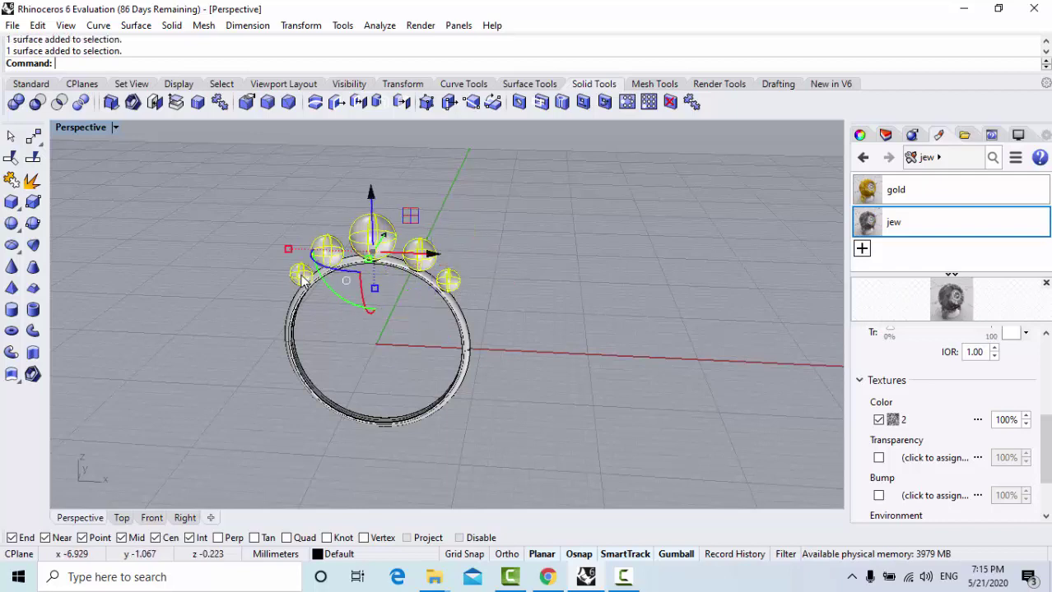
pyautogui.rightClick(887, 227)
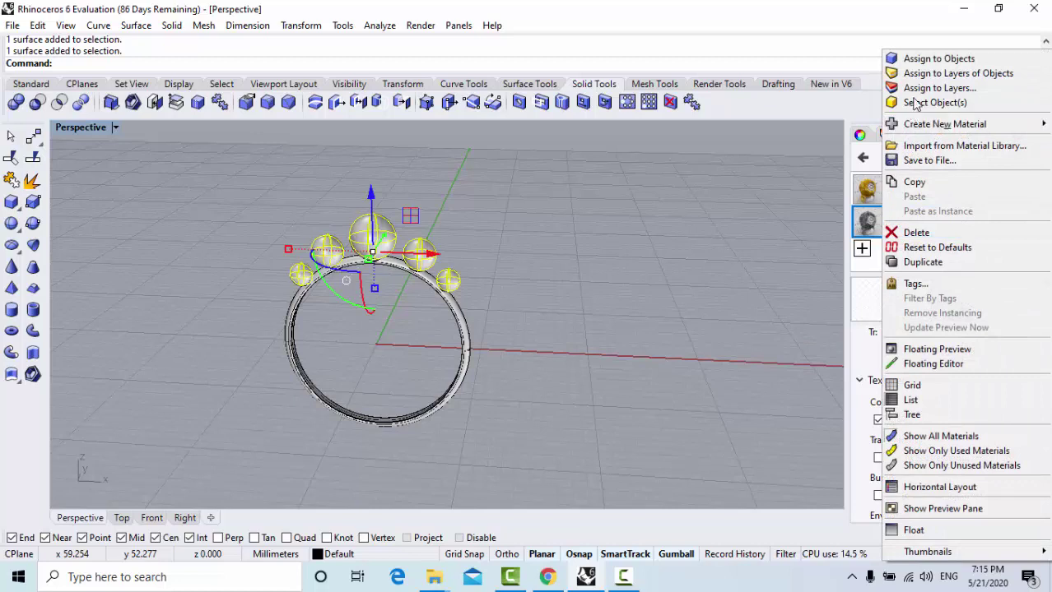
pyautogui.click(913, 58)
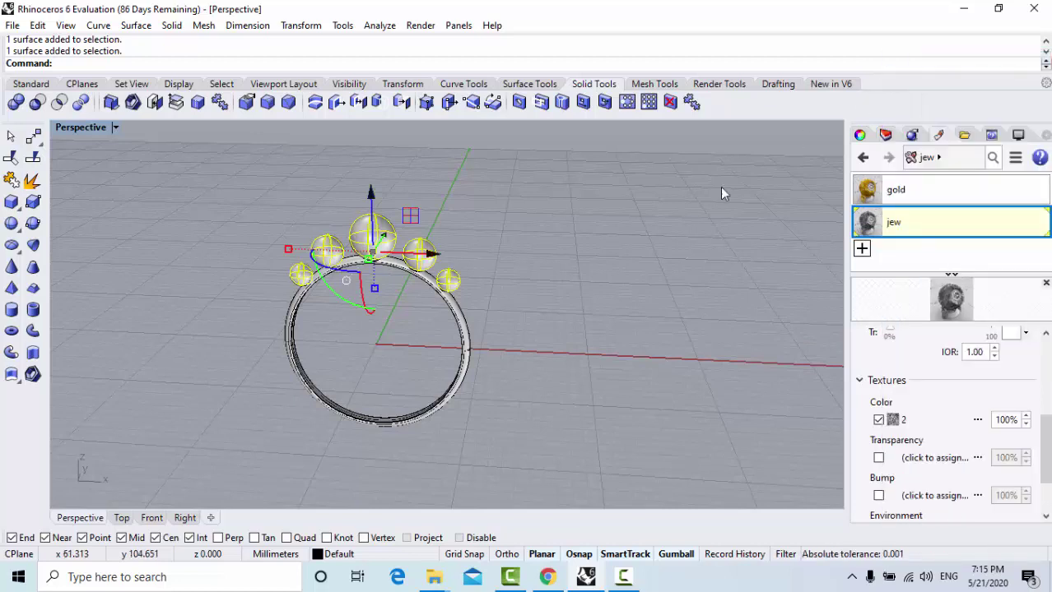
# Assign the gold material to the ring band alone
pyautogui.click(615, 257)
pyautogui.click(466, 322)
pyautogui.click(869, 194)
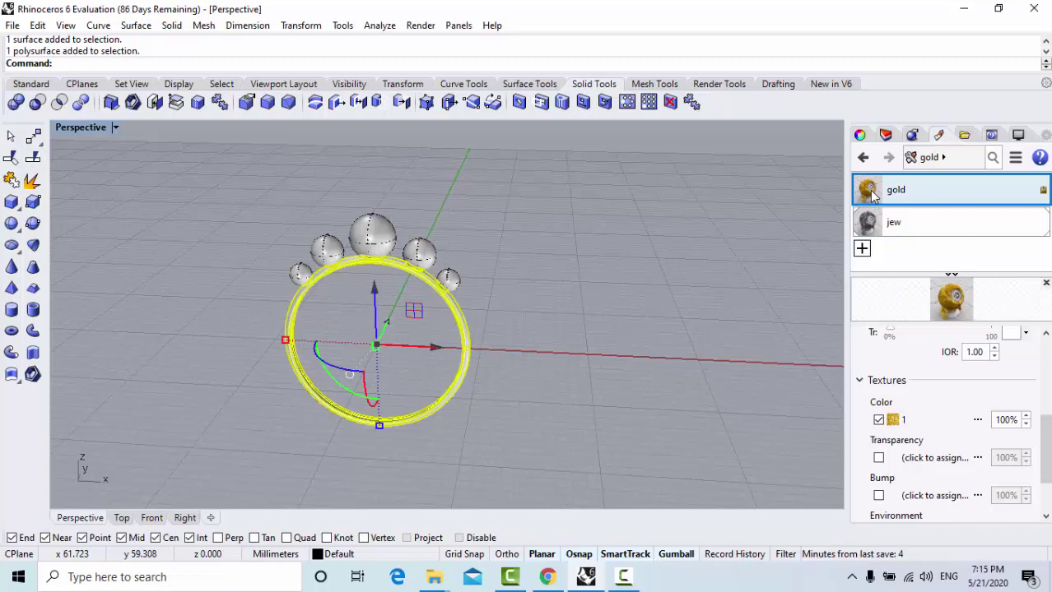
pyautogui.rightClick(882, 193)
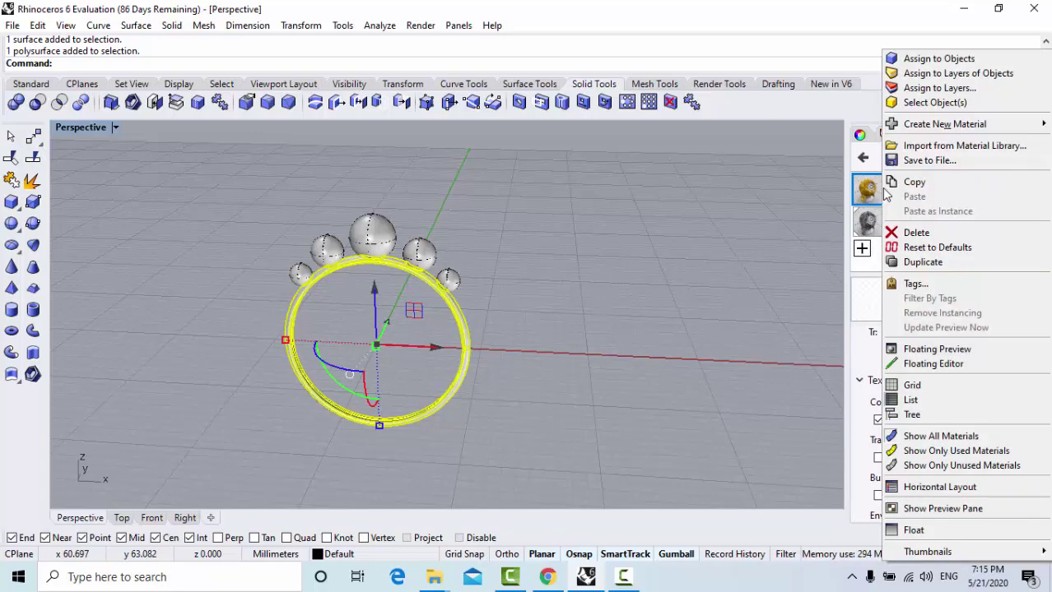
pyautogui.click(929, 58)
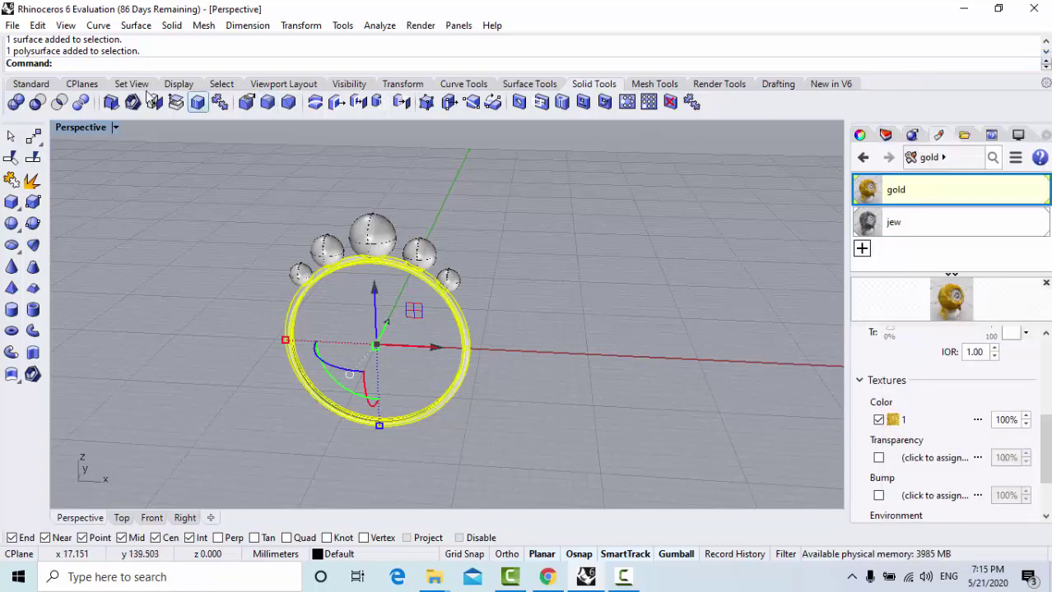
# Set the Perspective viewport's display mode to Raytraced
pyautogui.click(97, 129)
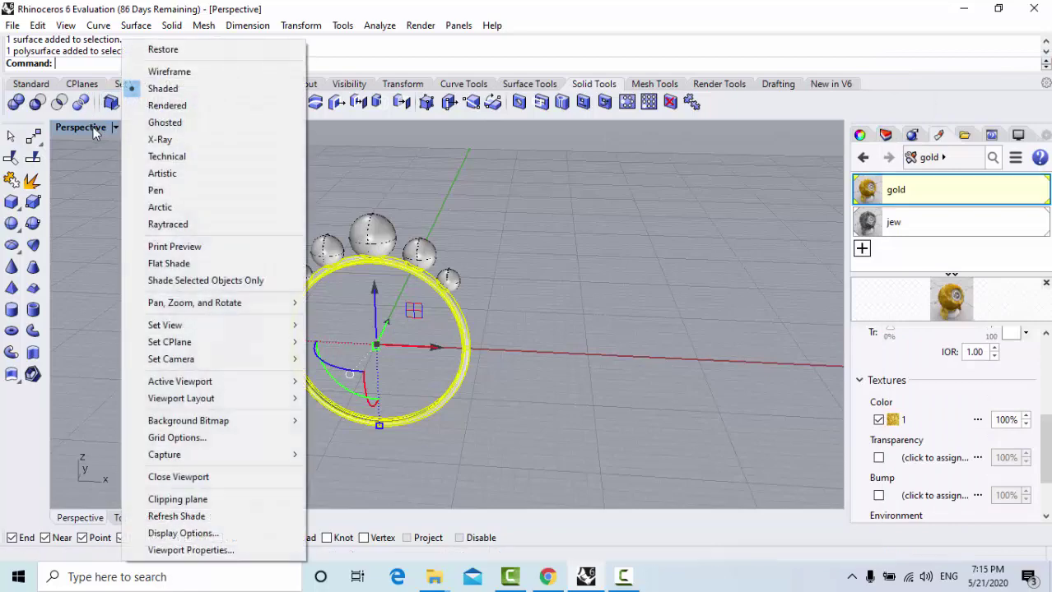
pyautogui.click(148, 224)
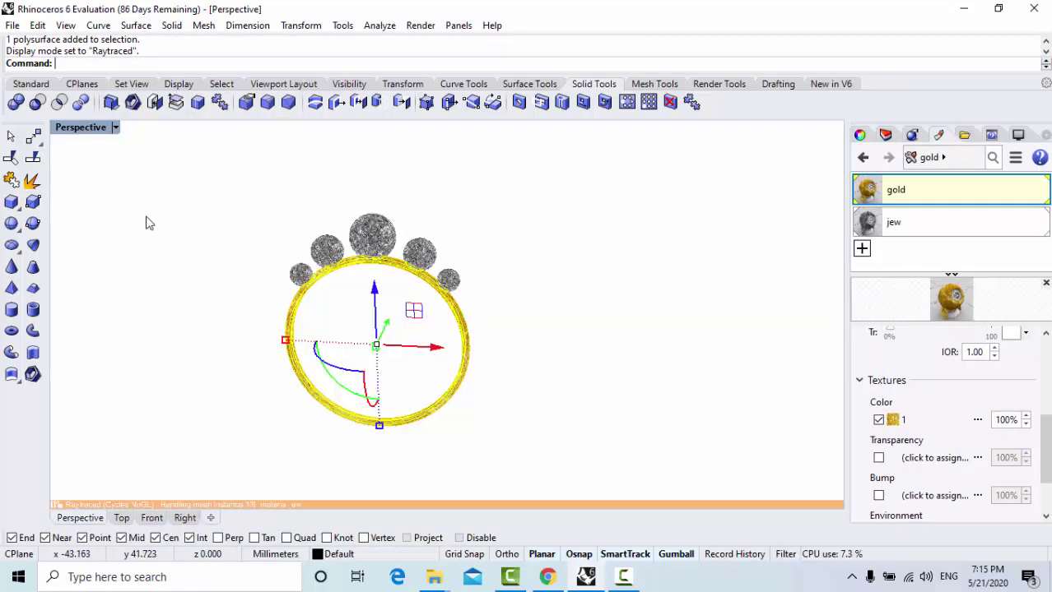